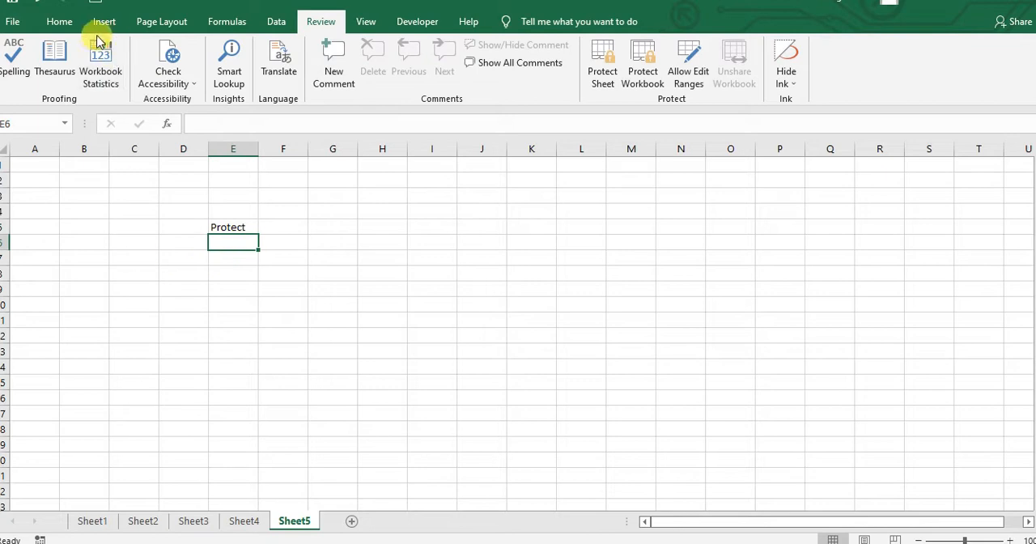
click(58, 21)
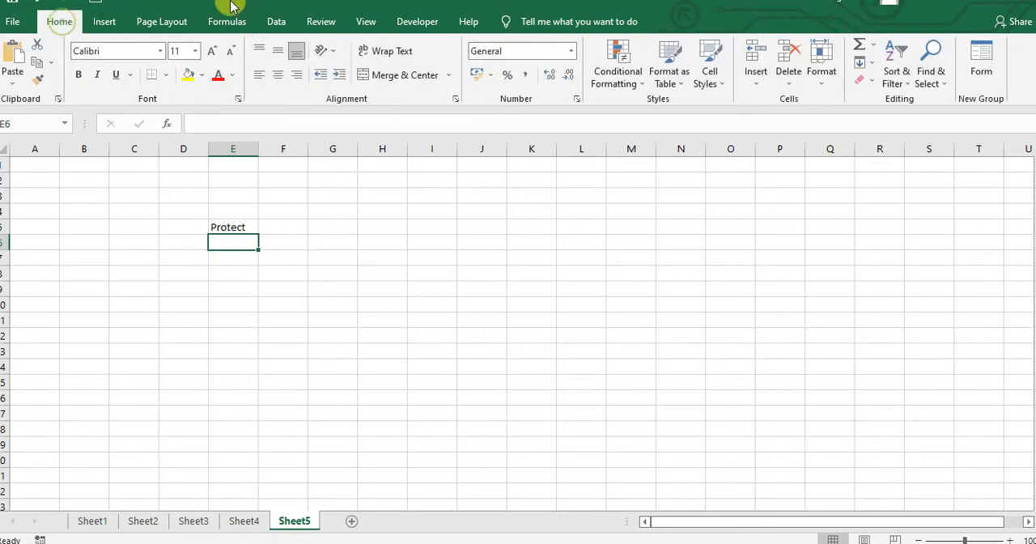
click(317, 21)
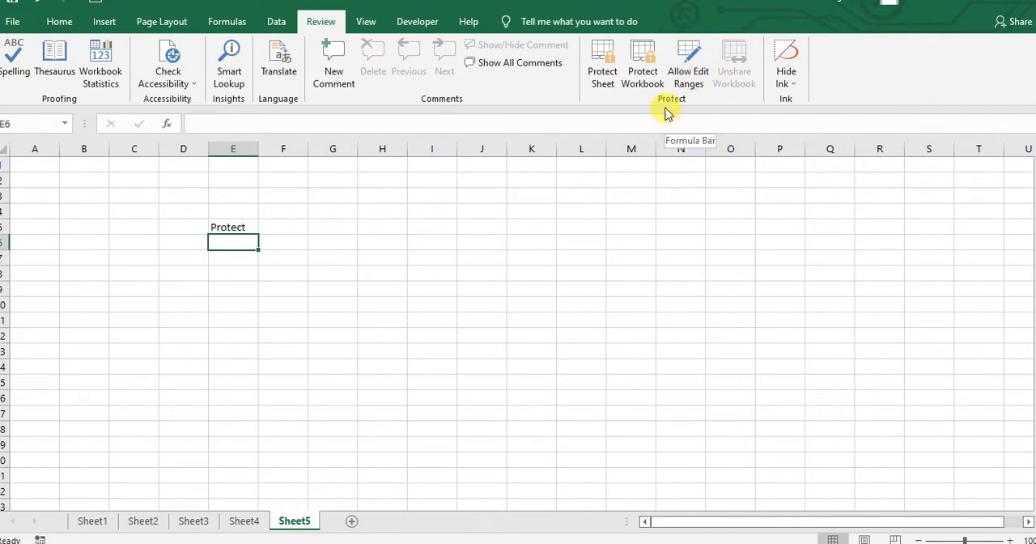
click(602, 65)
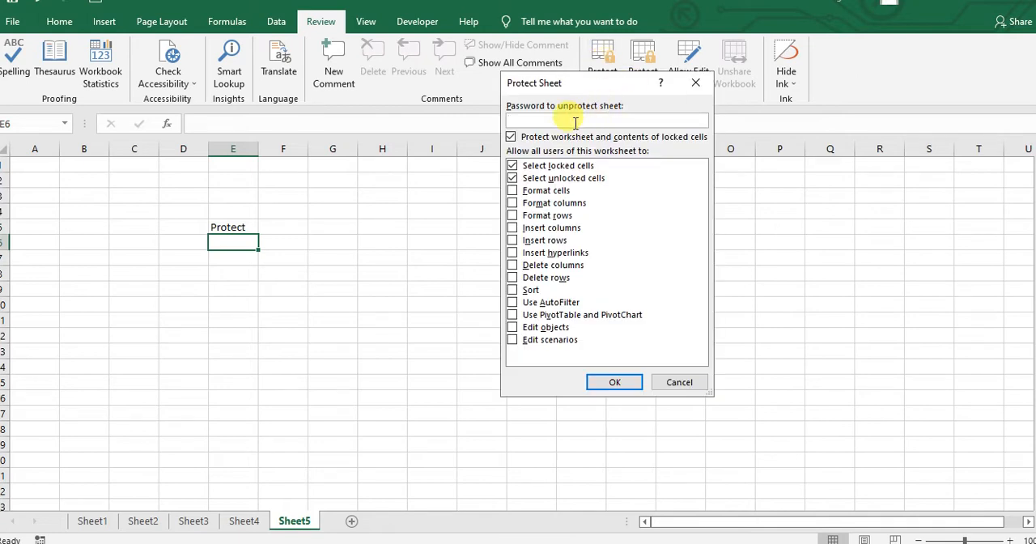
click(689, 386)
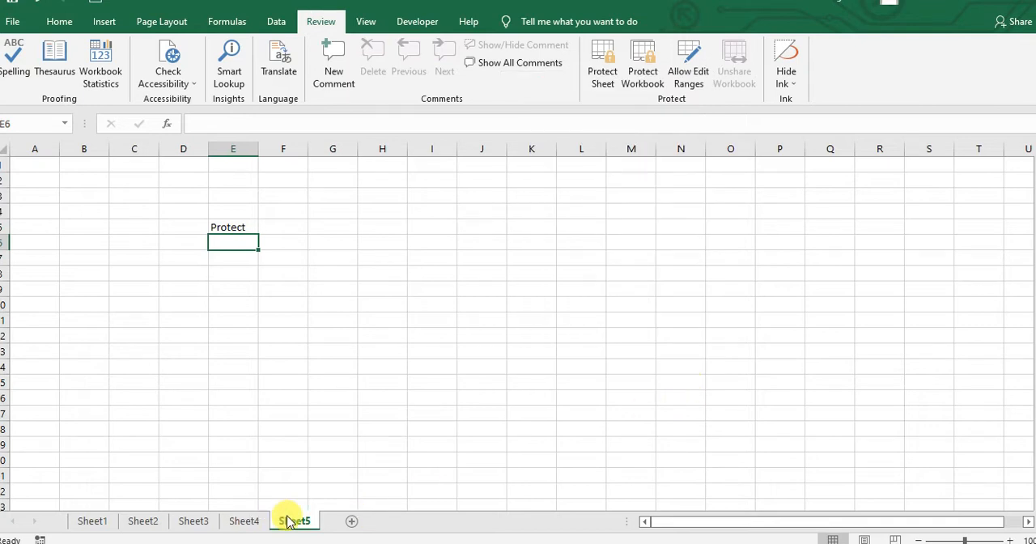
- Start protecting Sheet4 and allow users every listed action, from formatting cells through editing objects and scenarios
click(256, 521)
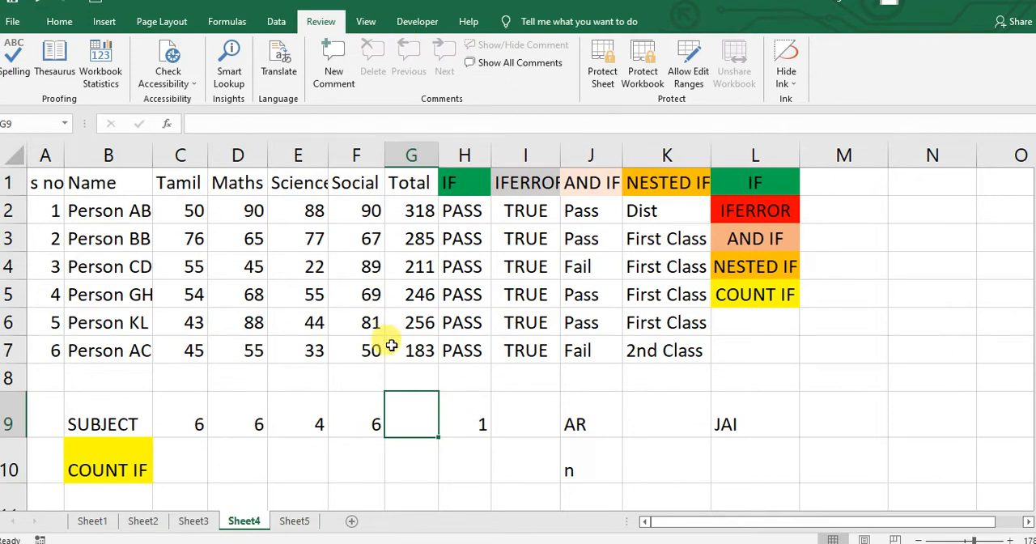
click(603, 72)
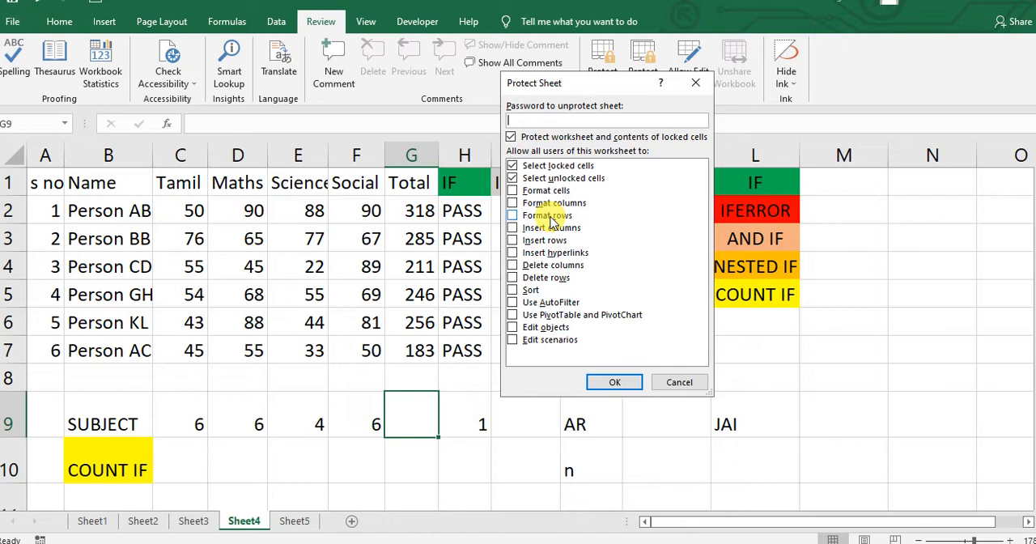
click(512, 191)
click(512, 203)
click(512, 215)
click(512, 229)
click(512, 241)
click(512, 253)
click(512, 265)
click(513, 278)
click(512, 289)
click(513, 302)
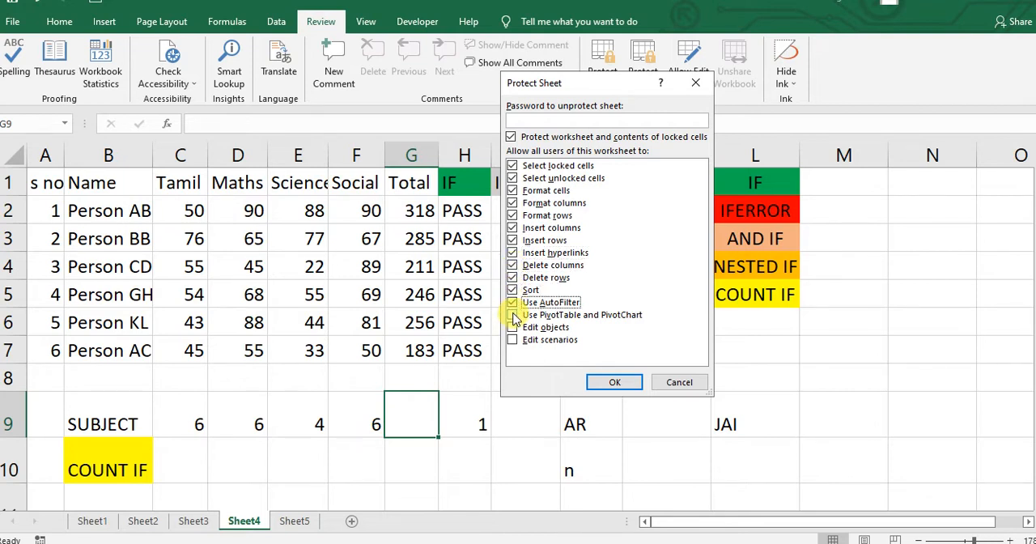
click(512, 315)
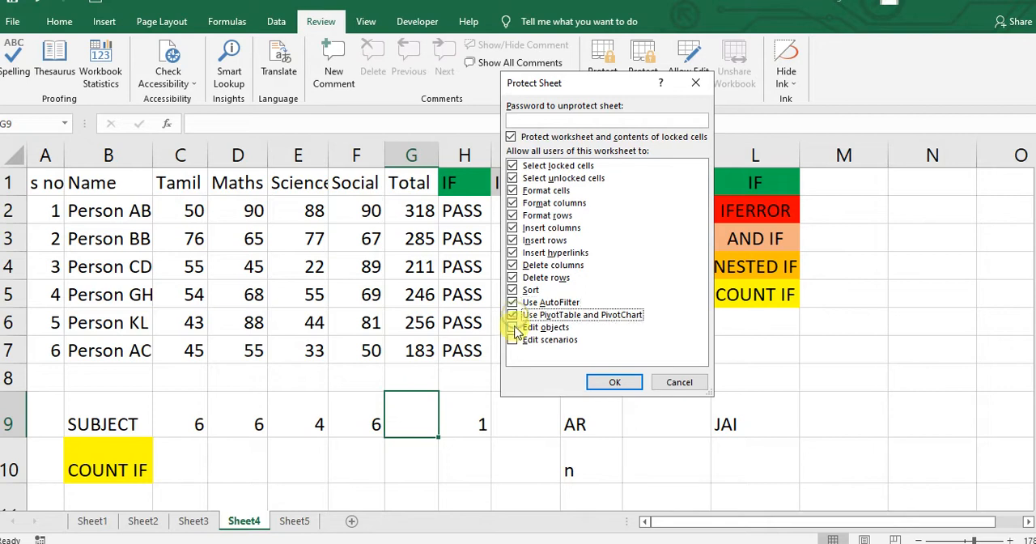
click(512, 327)
click(515, 341)
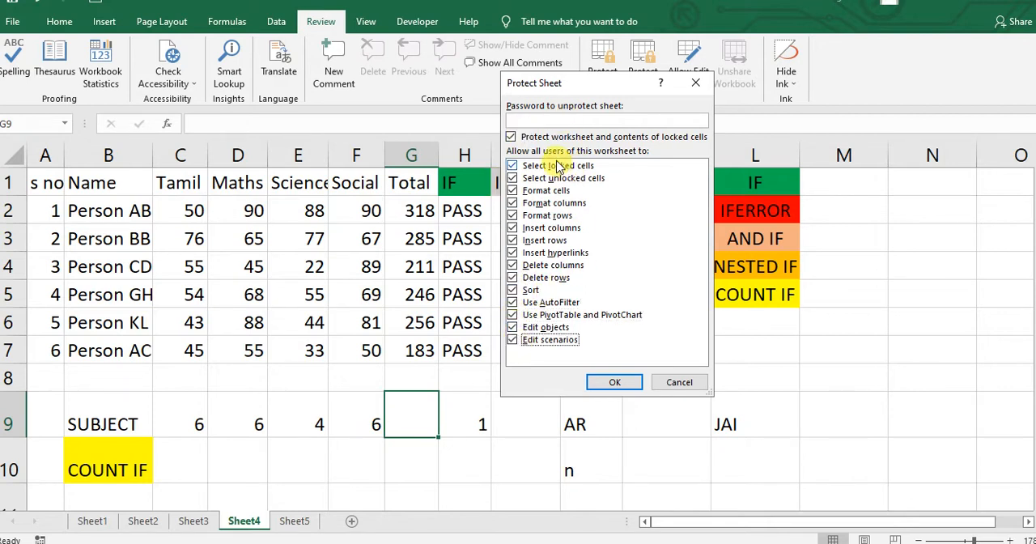
- Set a password for unprotecting Sheet4, re-enter it for confirmation and apply the sheet protection
click(556, 120)
text(12)
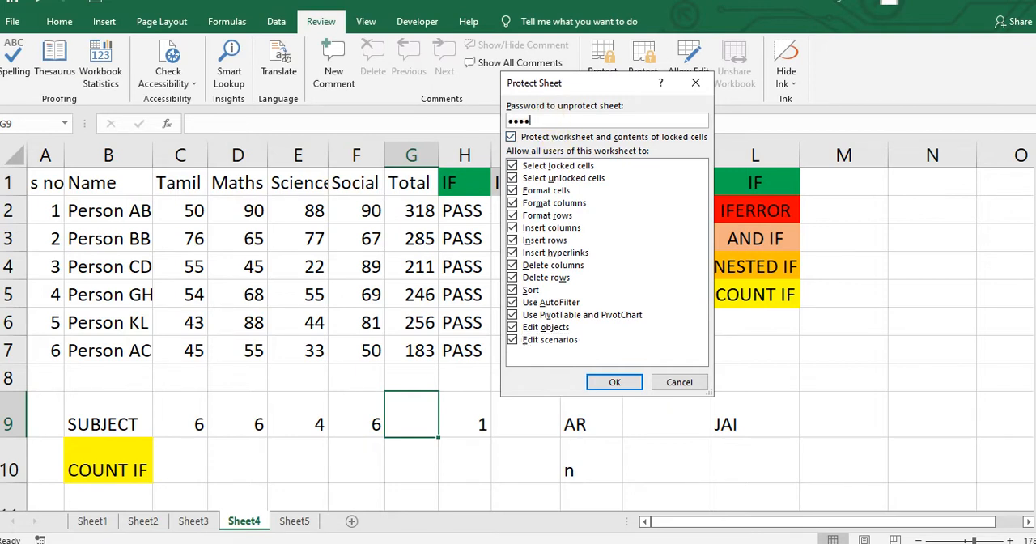
click(618, 383)
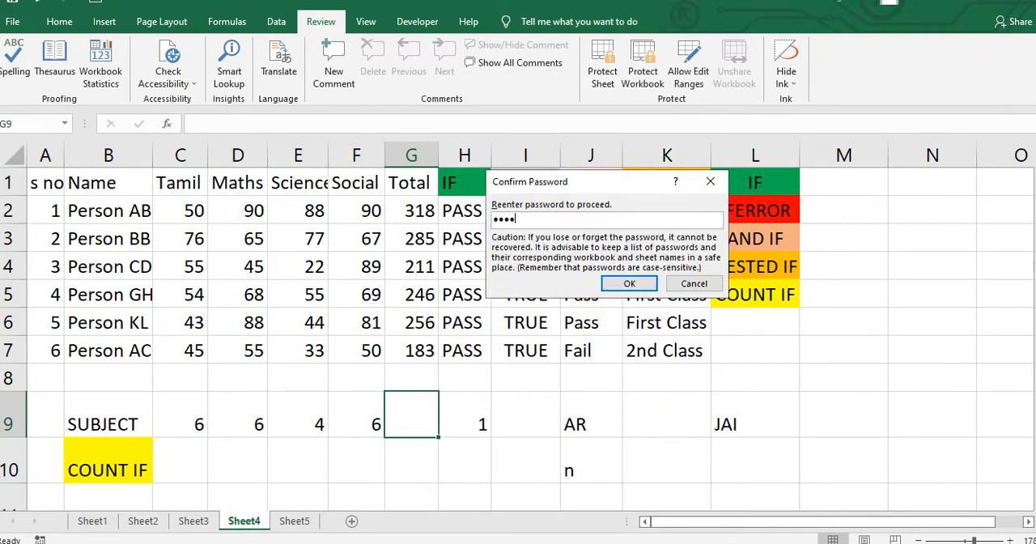
click(613, 284)
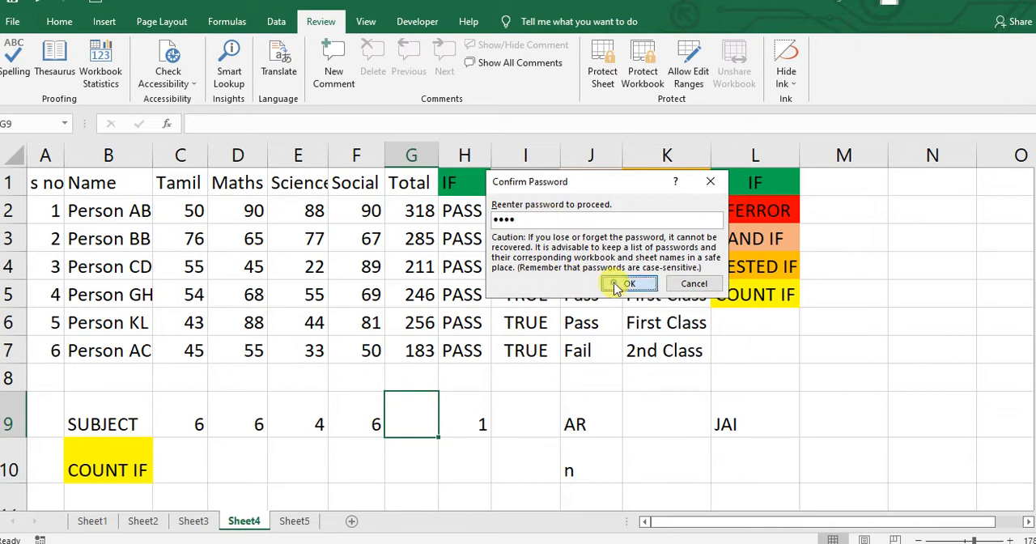
- Test the protection on Sheet4 by trying to edit empty cell L7, and dismiss the alert
click(752, 371)
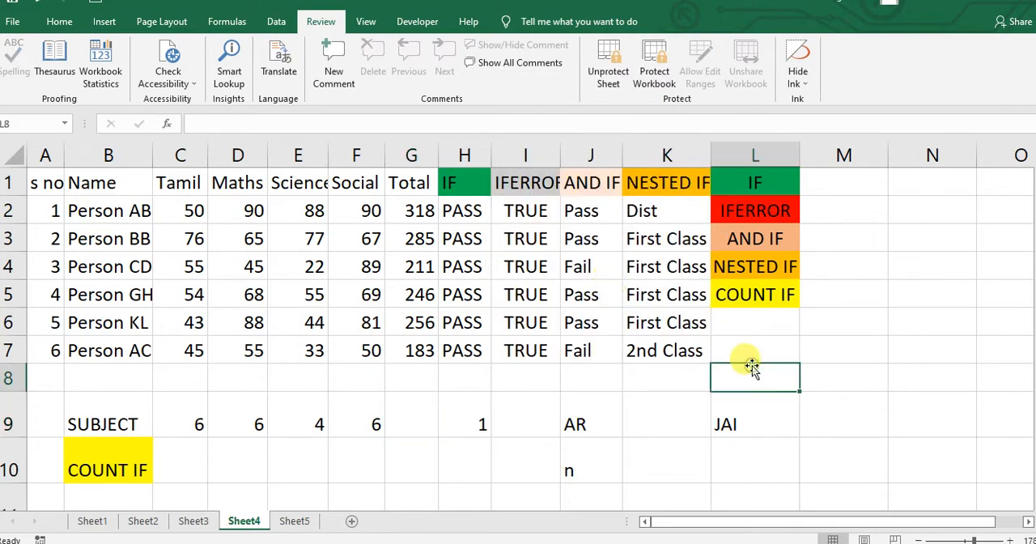
click(607, 395)
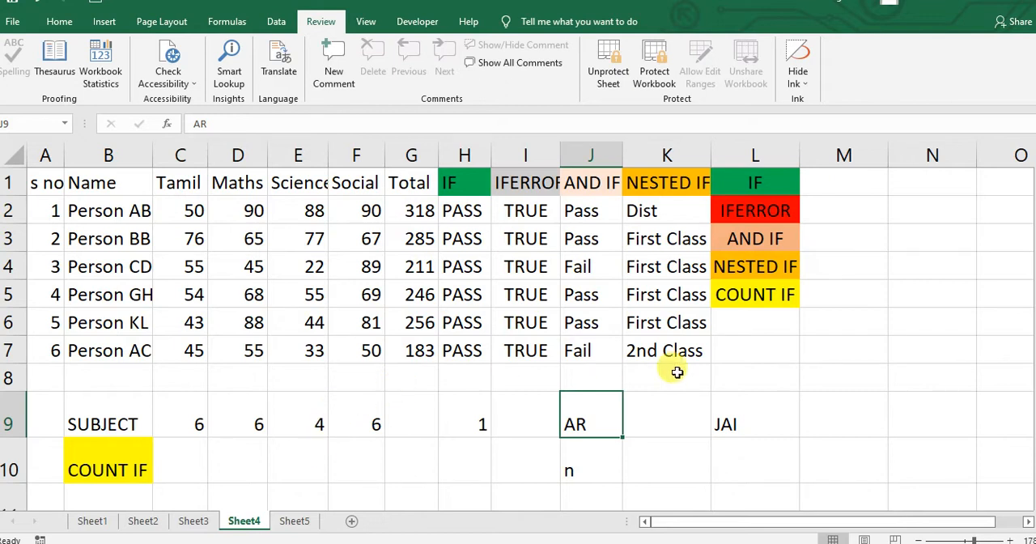
click(735, 350)
double_click(737, 353)
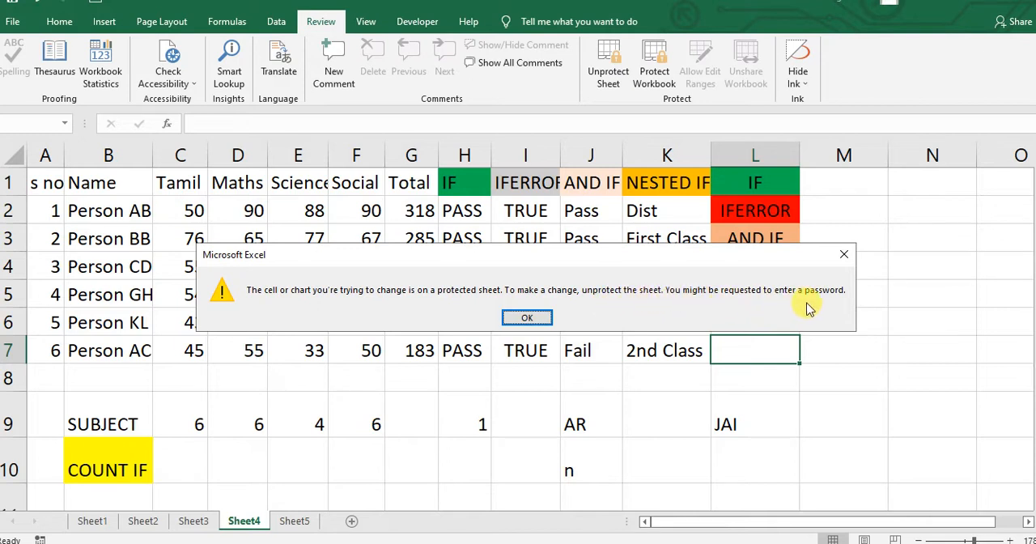
click(522, 319)
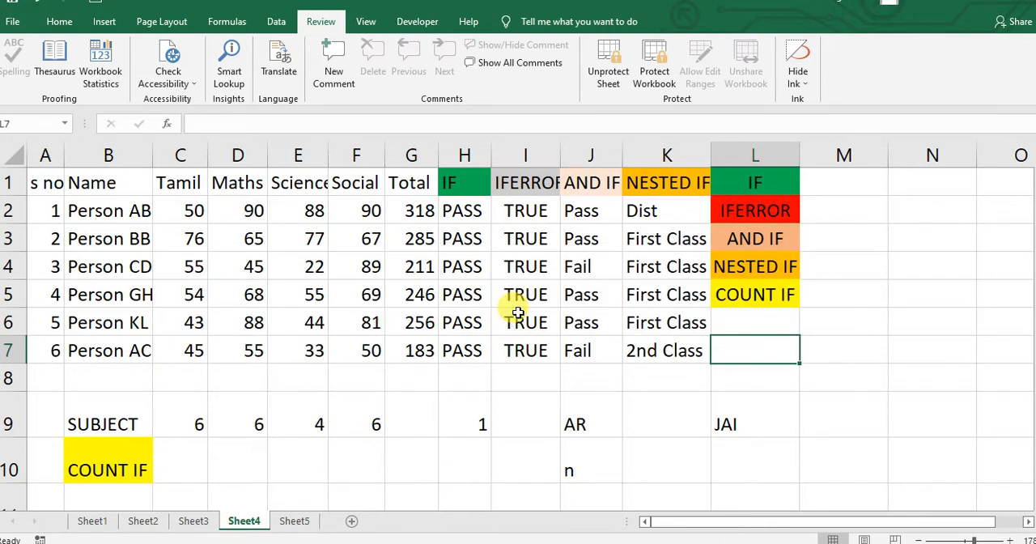
click(394, 356)
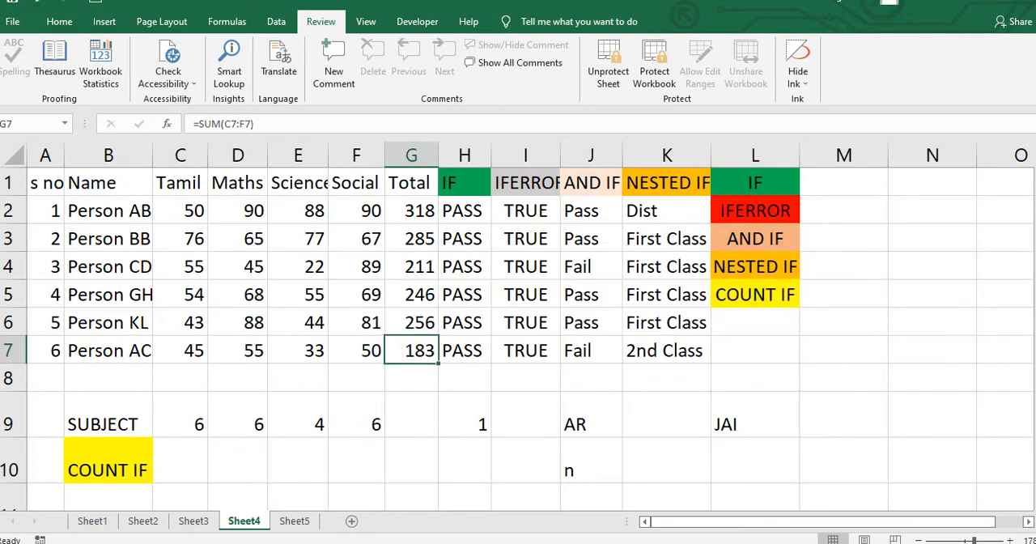
- Replace the CLEAN function's description in cell S4 of the unprotected Sheet3 with a person's name
click(195, 521)
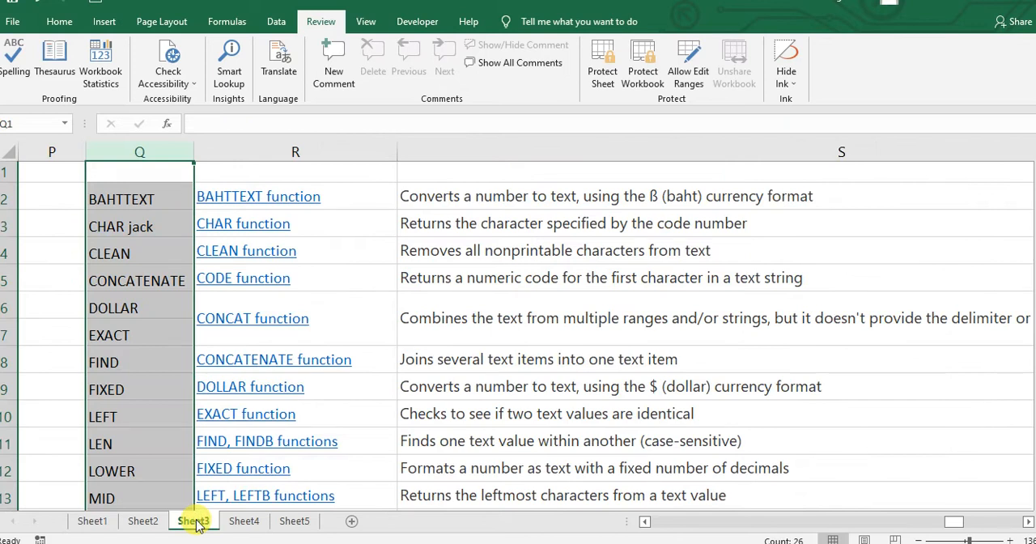
click(557, 242)
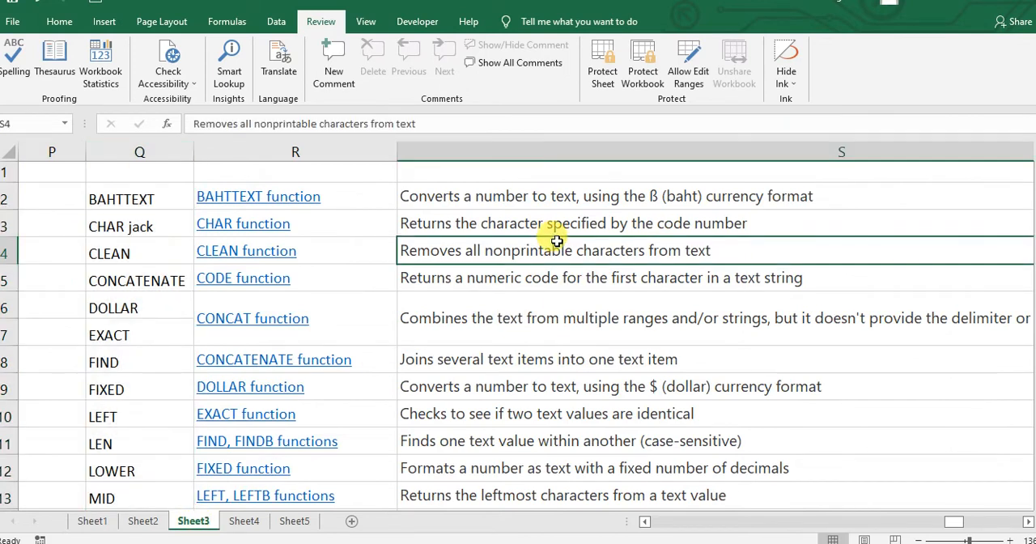
text(hari)
key(Return)
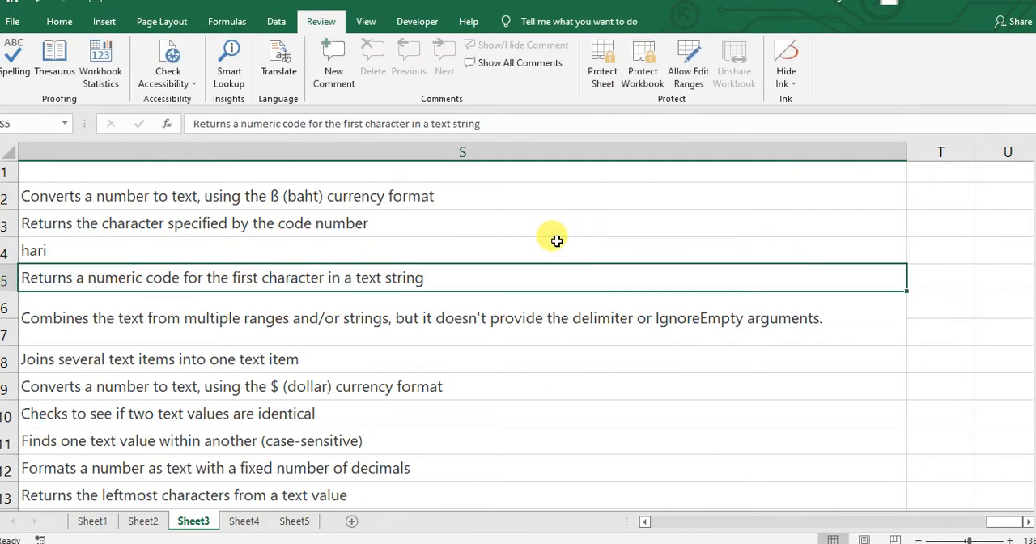
- Try to edit empty cell F8 on the protected Sheet4 and dismiss the alert
click(244, 521)
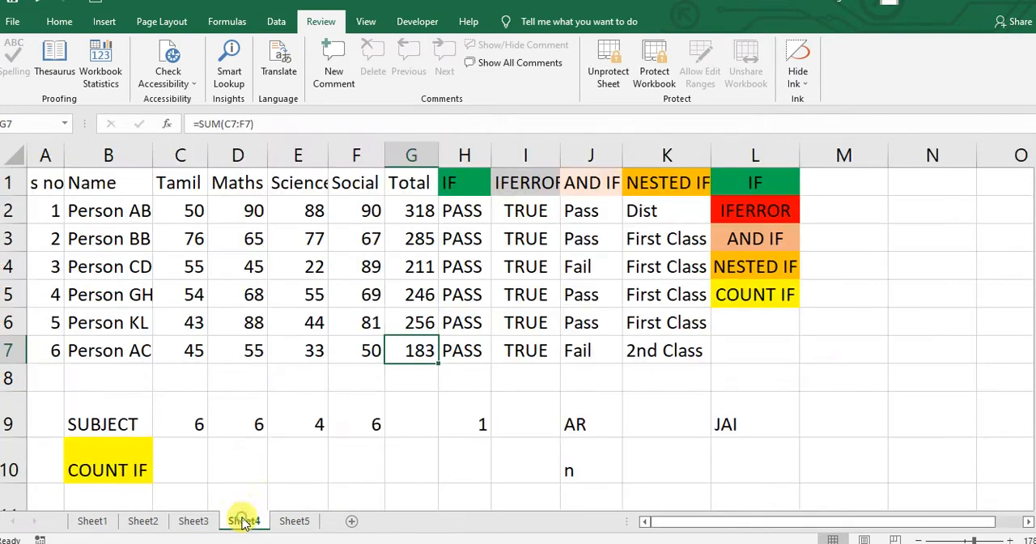
double_click(332, 380)
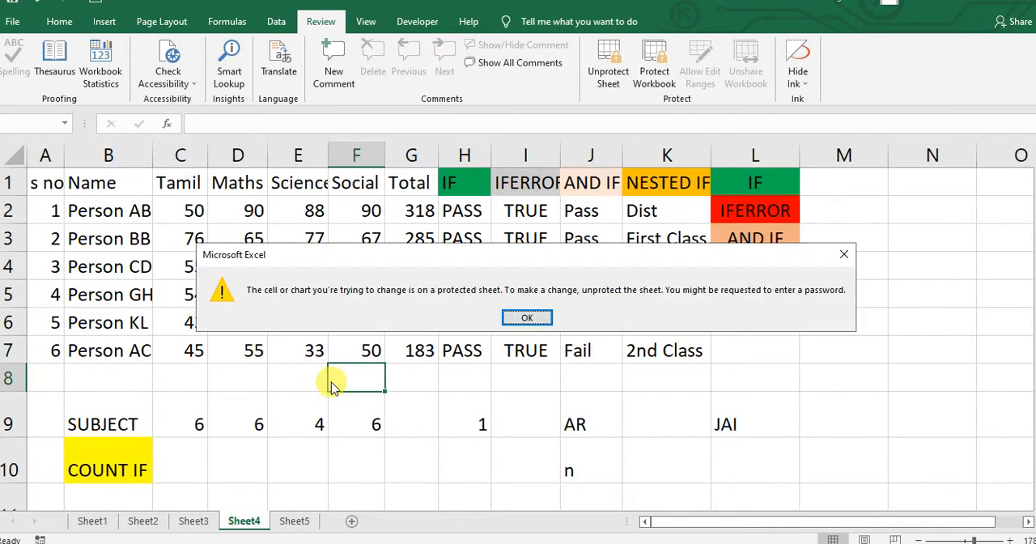
click(527, 317)
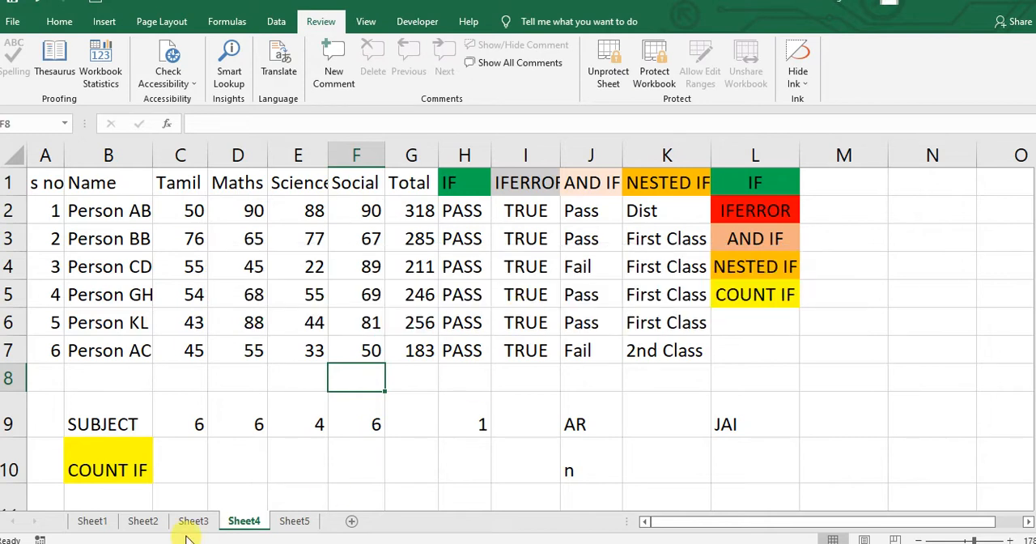
- Compare the protection state of Sheet1 and Sheet2 with that of Sheet4
click(101, 521)
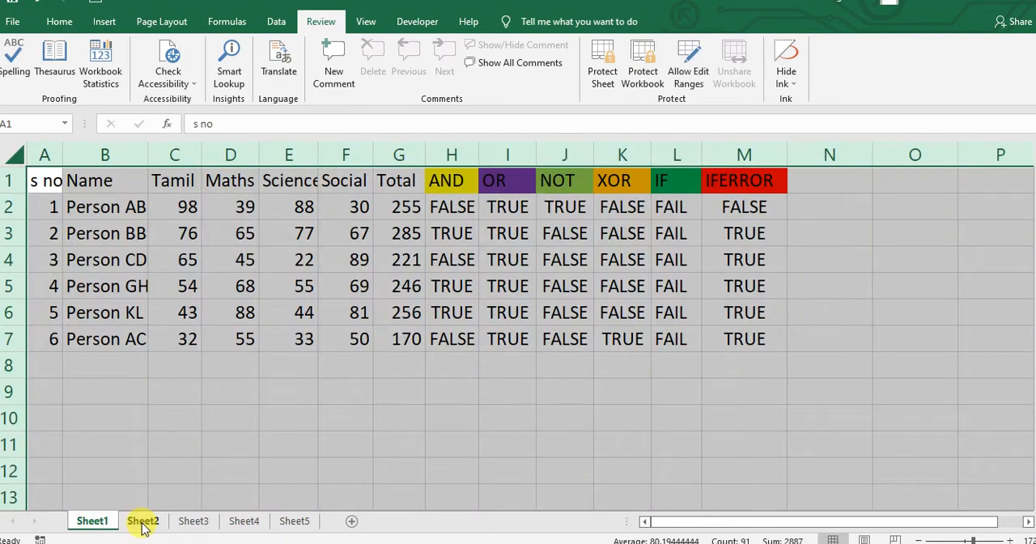
click(141, 522)
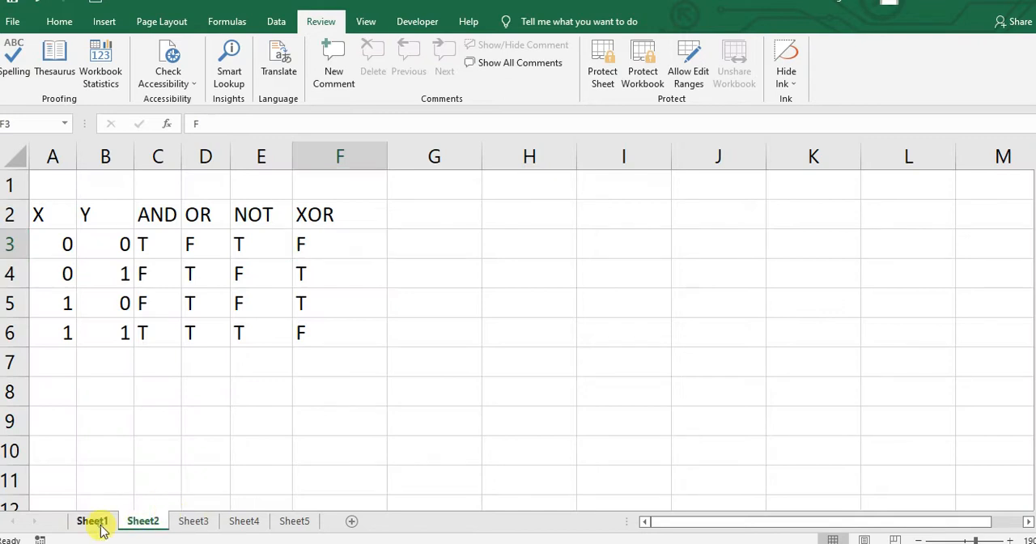
click(101, 525)
click(155, 410)
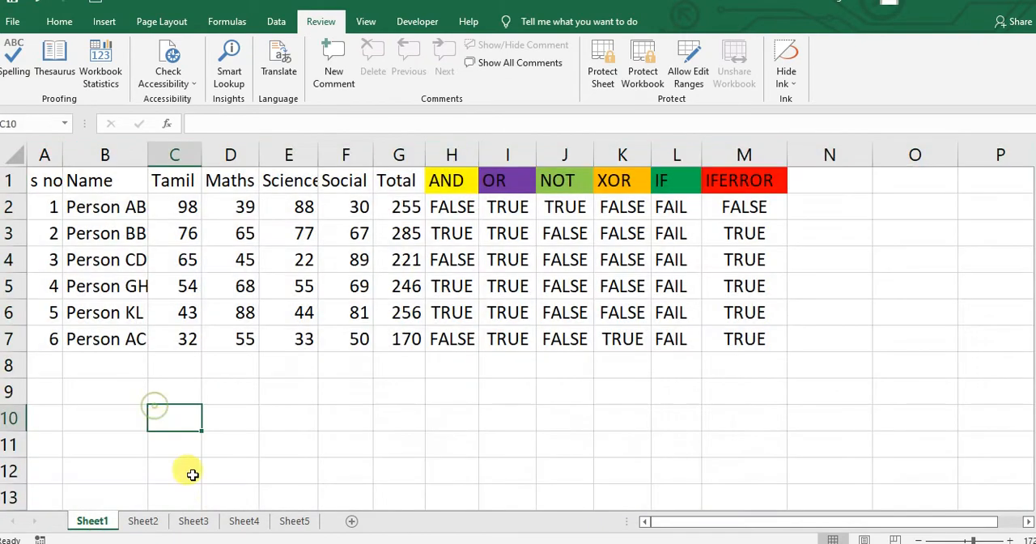
click(255, 522)
click(447, 326)
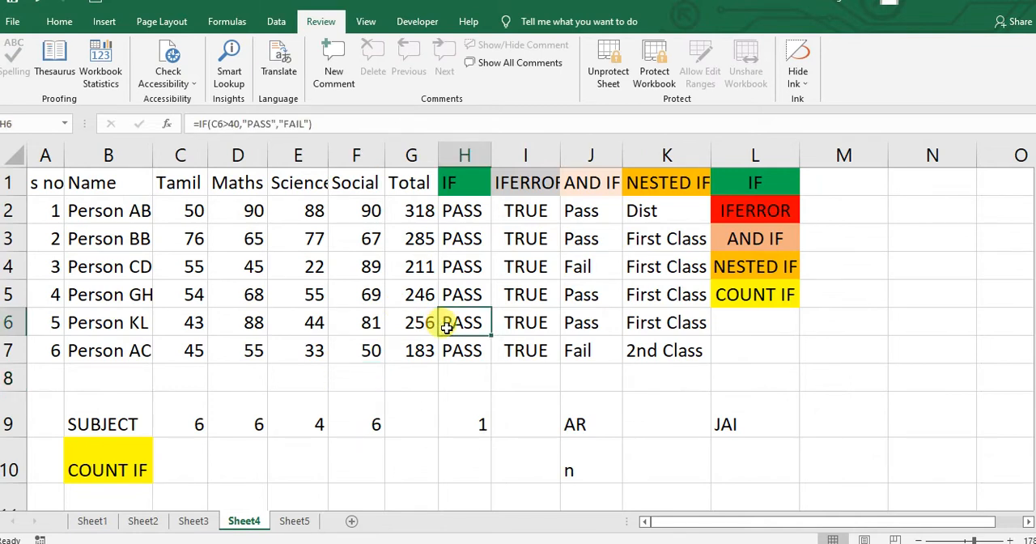
click(100, 521)
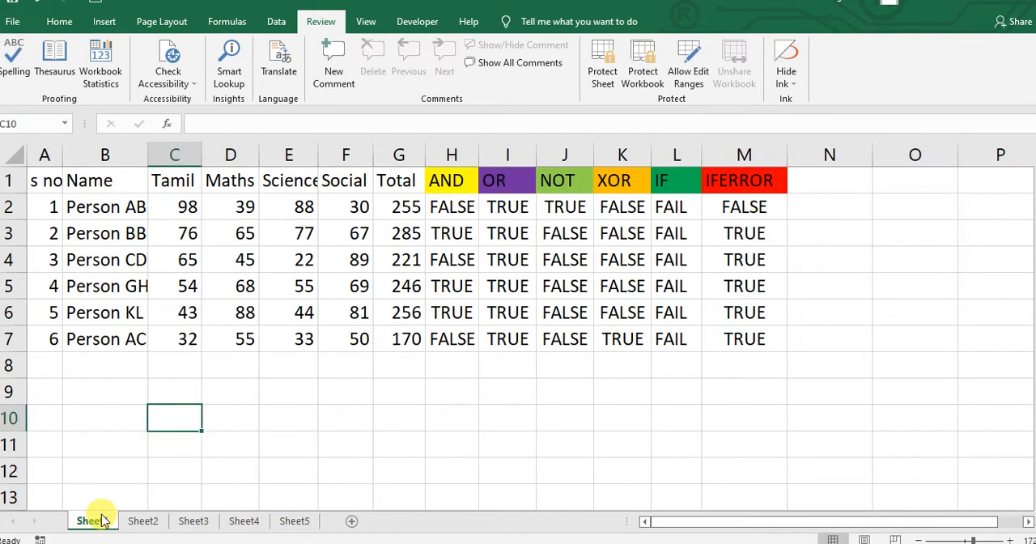
click(606, 65)
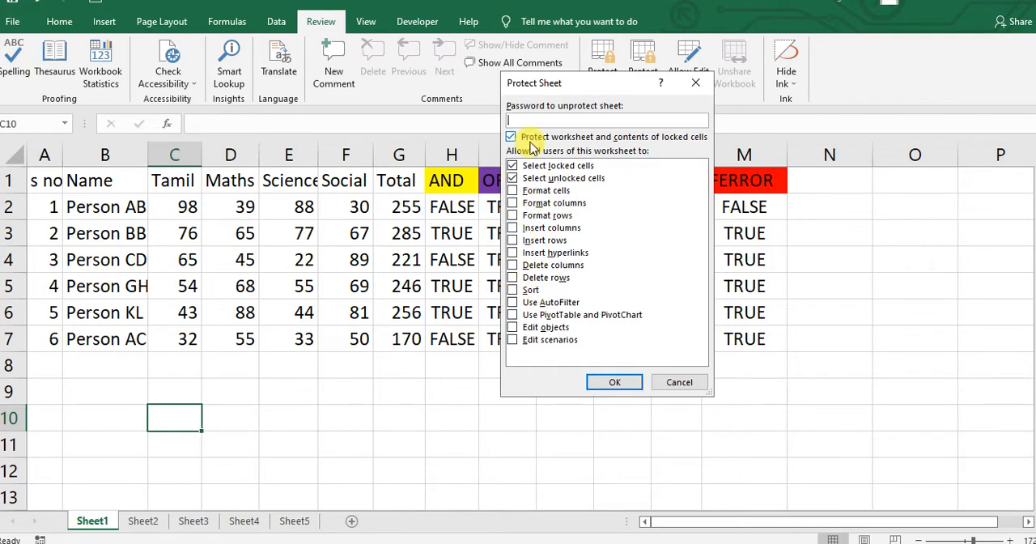
click(687, 381)
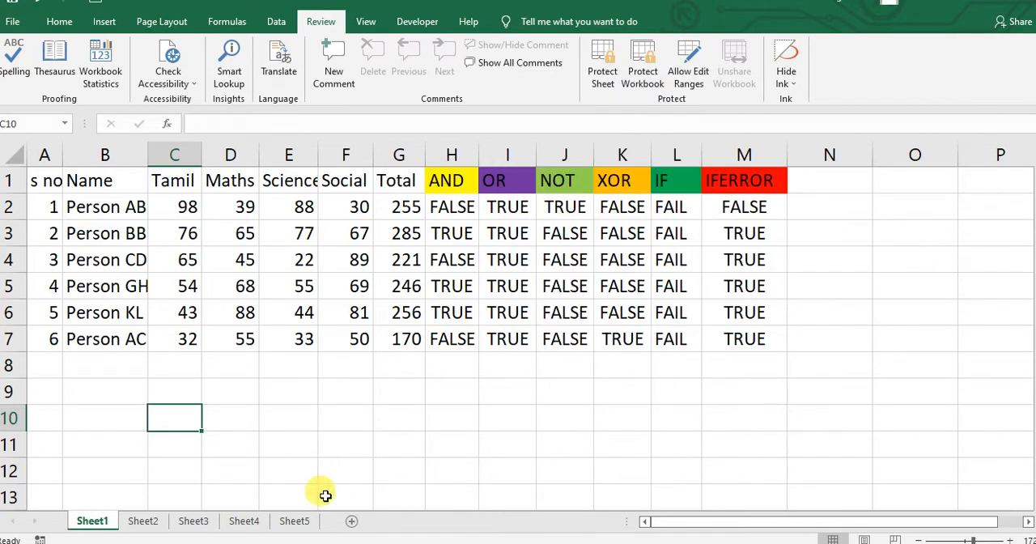
- Request unprotection of Sheet4 and enter the sheet password
click(243, 520)
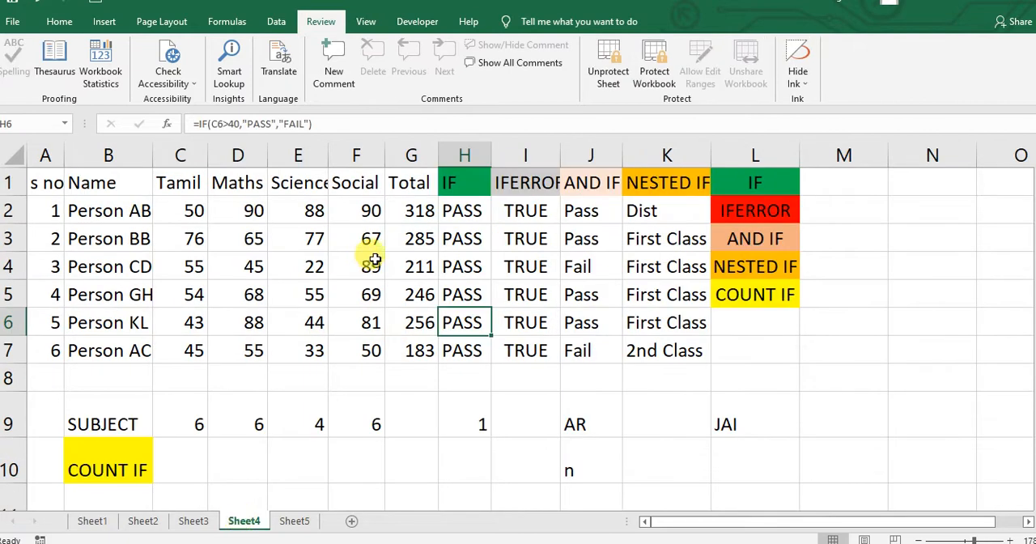
click(603, 55)
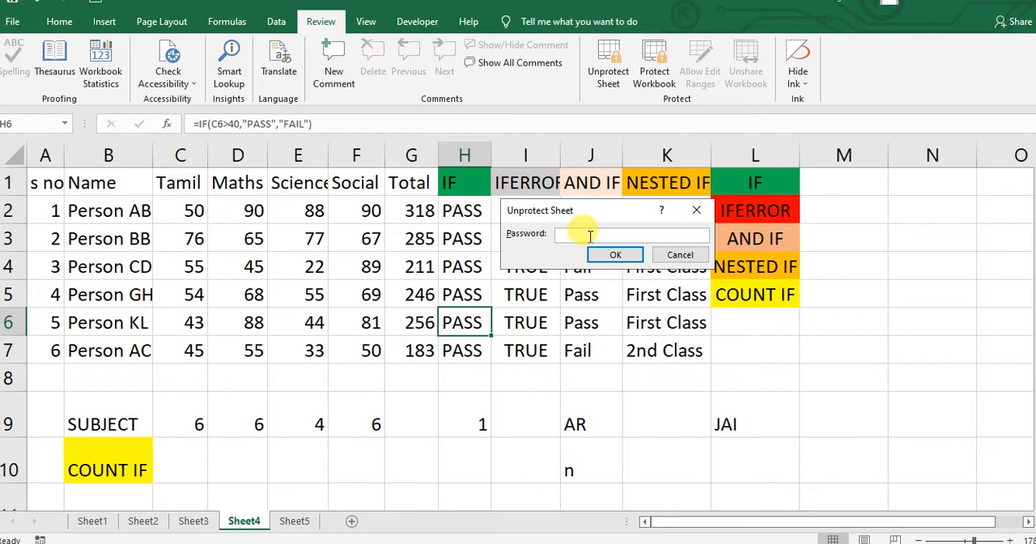
text(1)
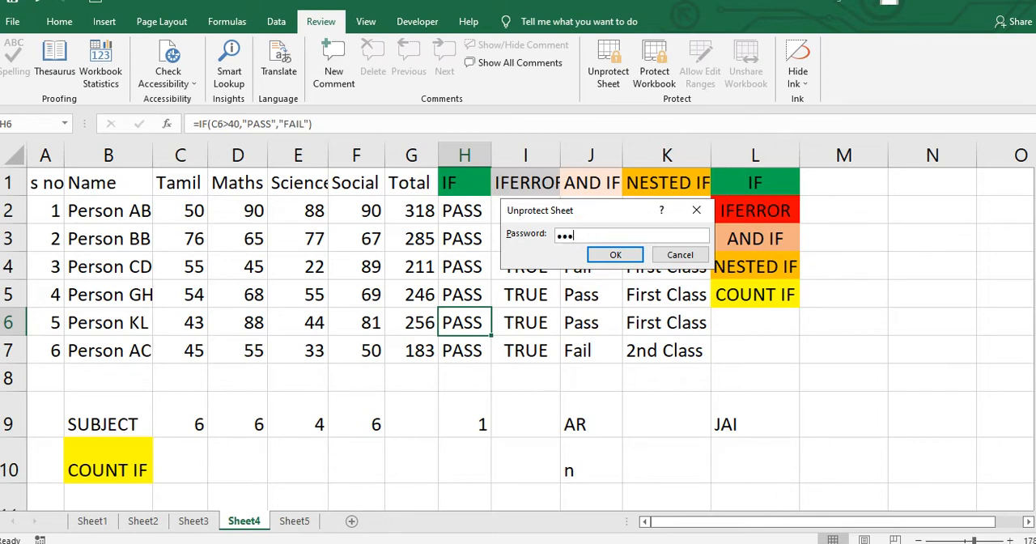
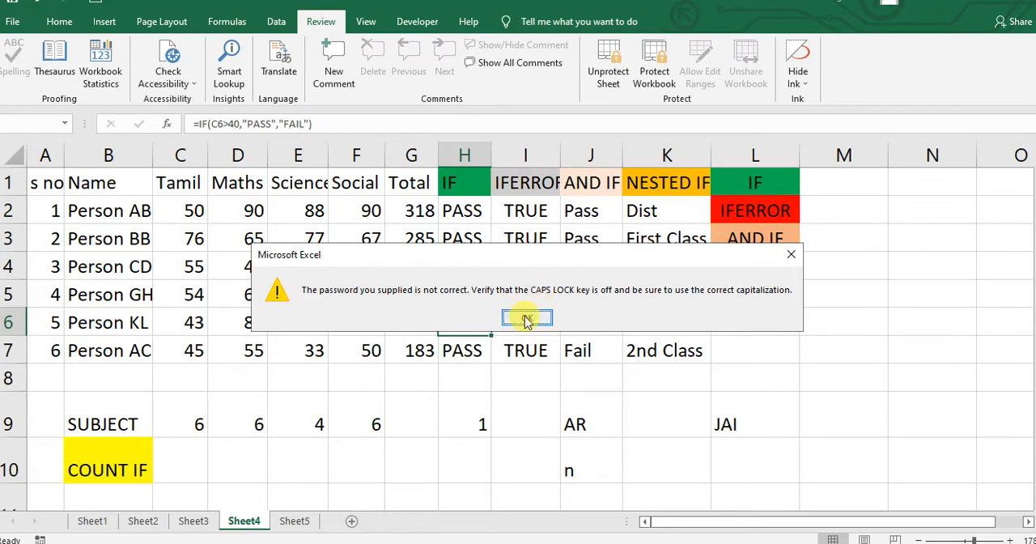
- Dismiss the incorrect-password alert and unprotect Sheet4 by entering the sheet password again
click(527, 319)
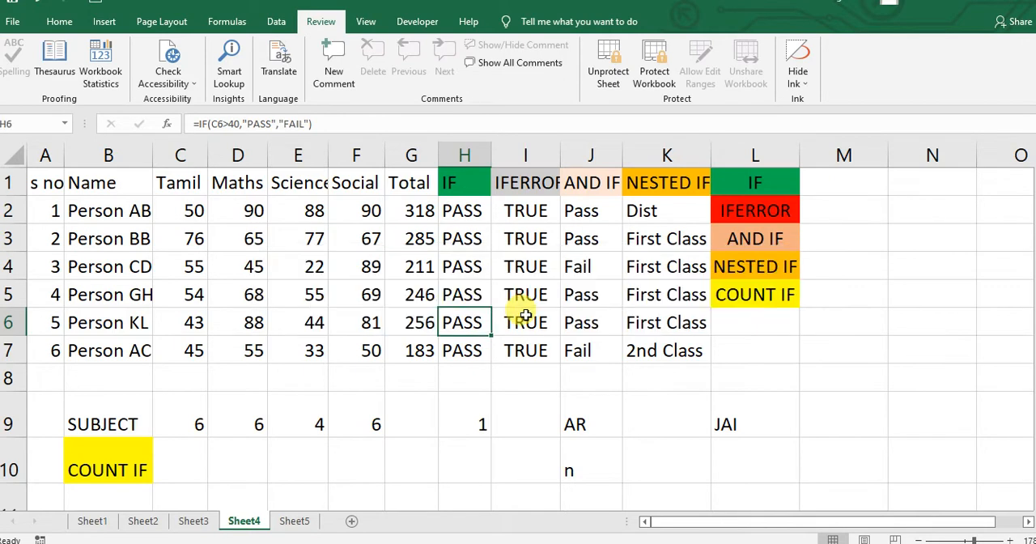
click(613, 65)
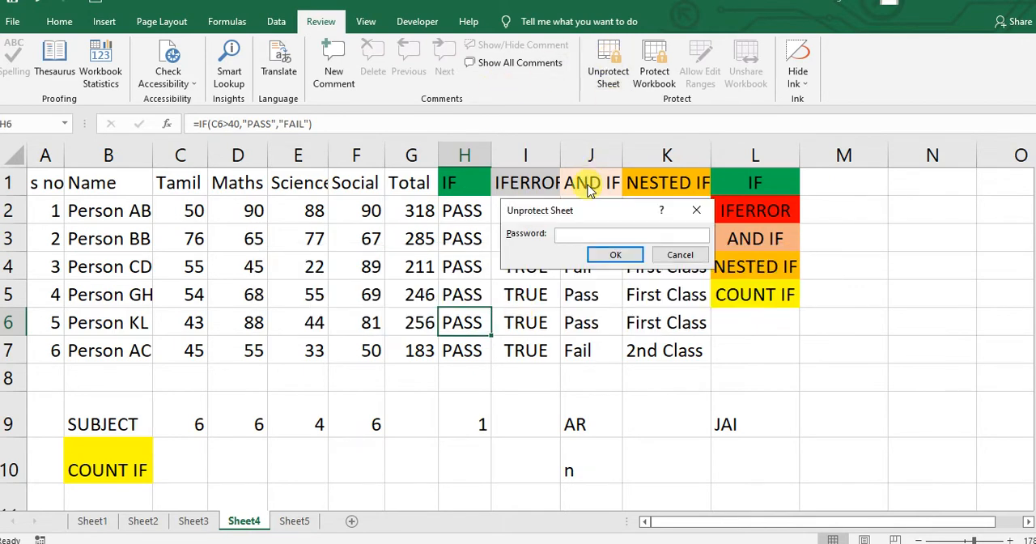
text(12)
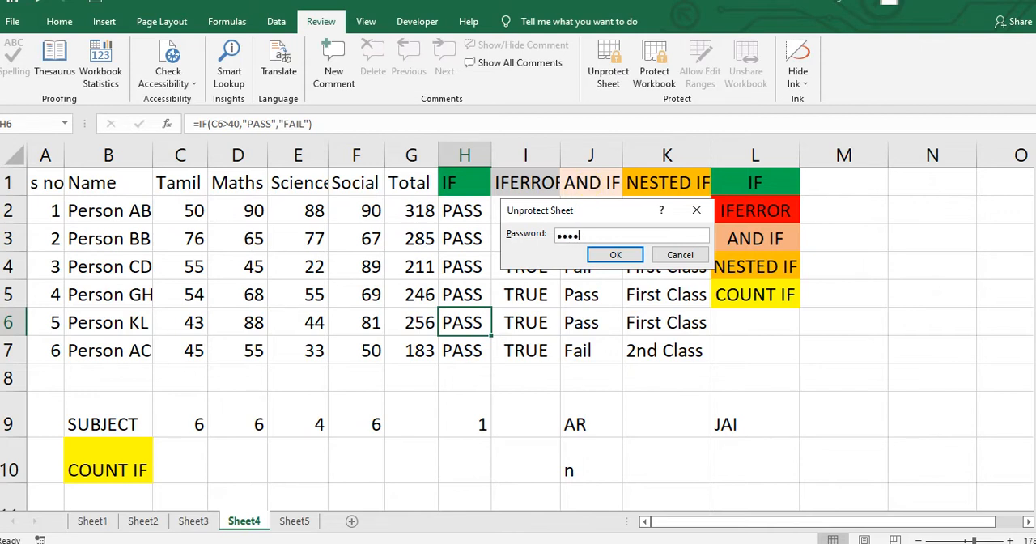
click(608, 253)
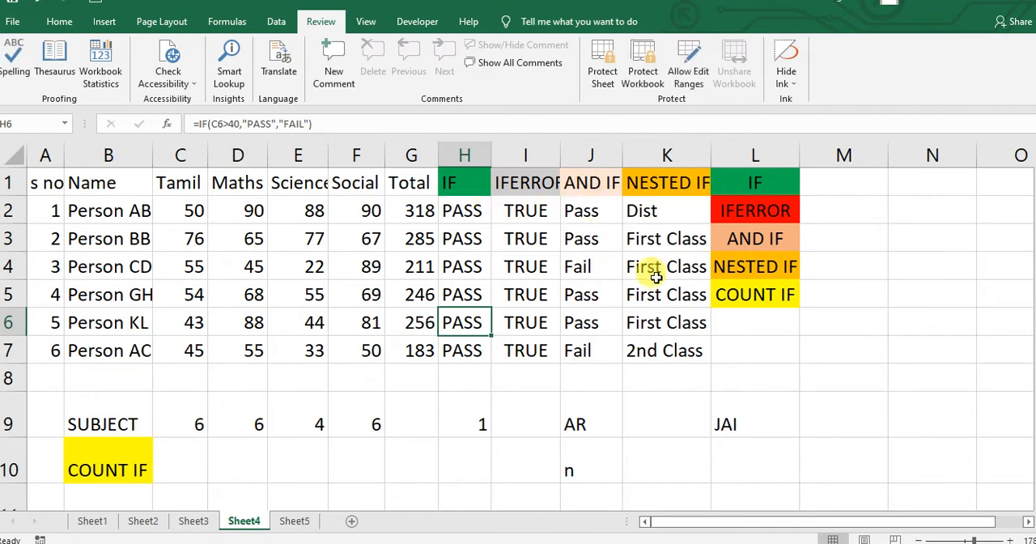
- Enter the test texts "dfhsjdfhsdf" in K8 and "dfsfkj" in K9 of Sheet4, and save the workbook
click(648, 378)
text(dfh)
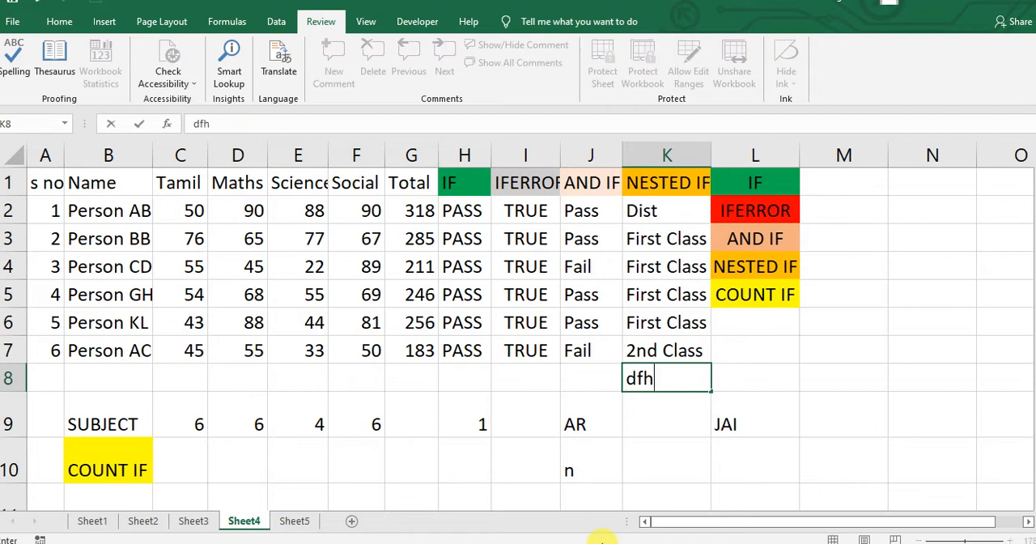
text(sjdfhsdf)
key(Return)
text(dfsfk)
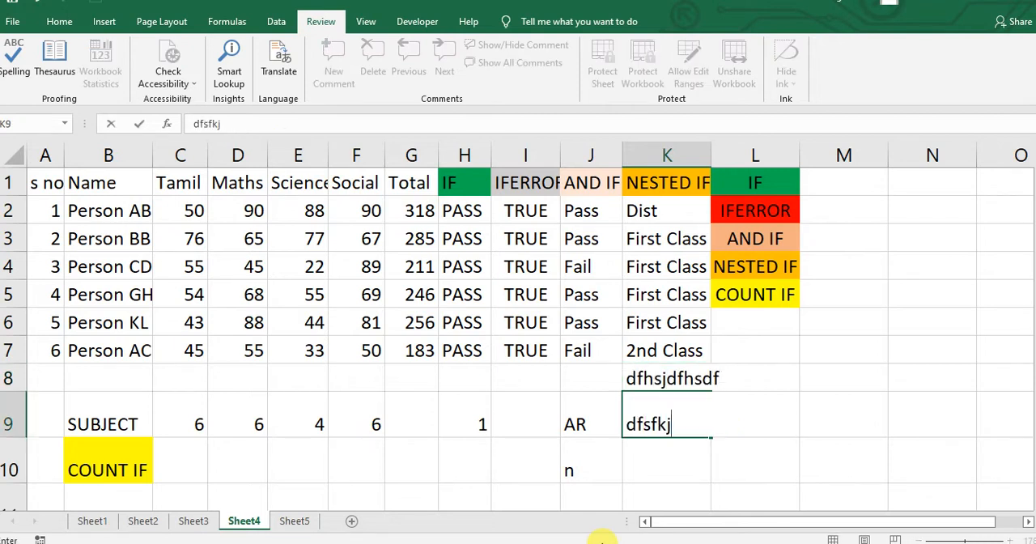
text(j)
key(Return)
click(790, 355)
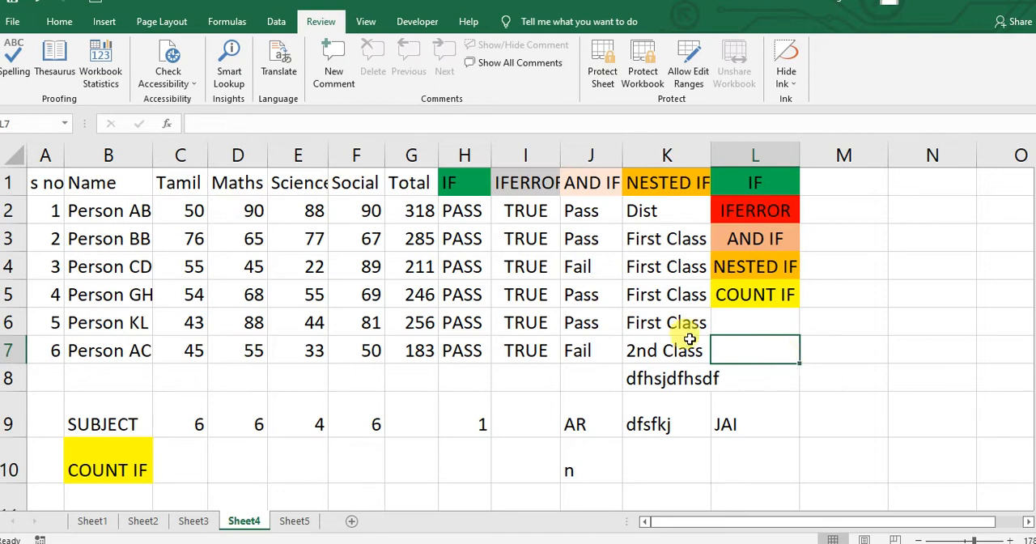
key(ctrl+s)
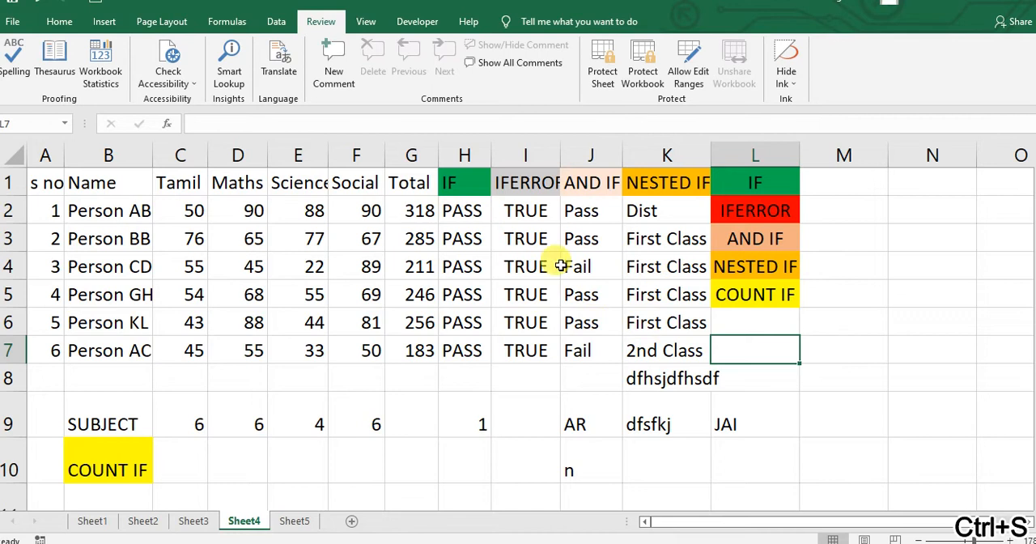
- Protect the workbook's structure with a password, re-entering the password to confirm
click(645, 65)
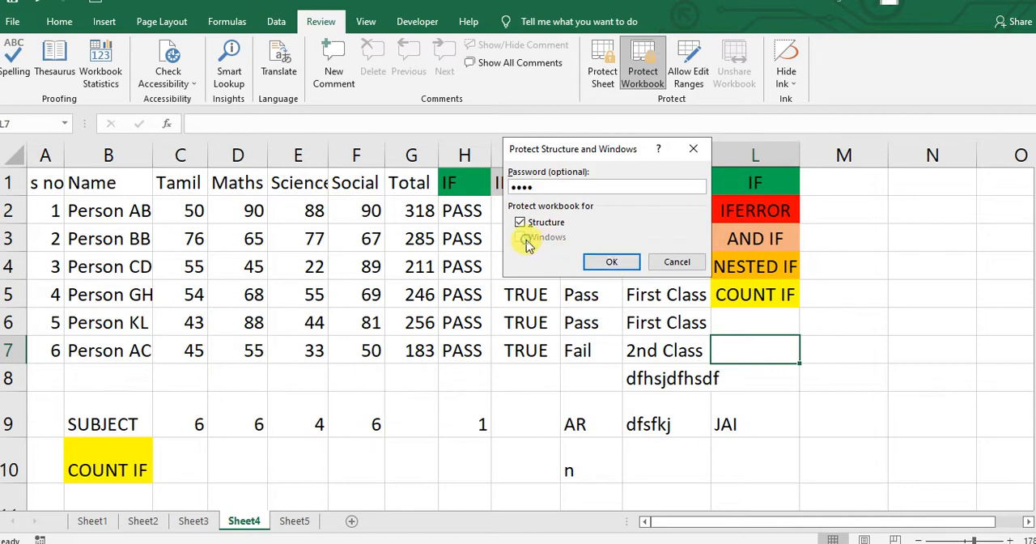
click(628, 263)
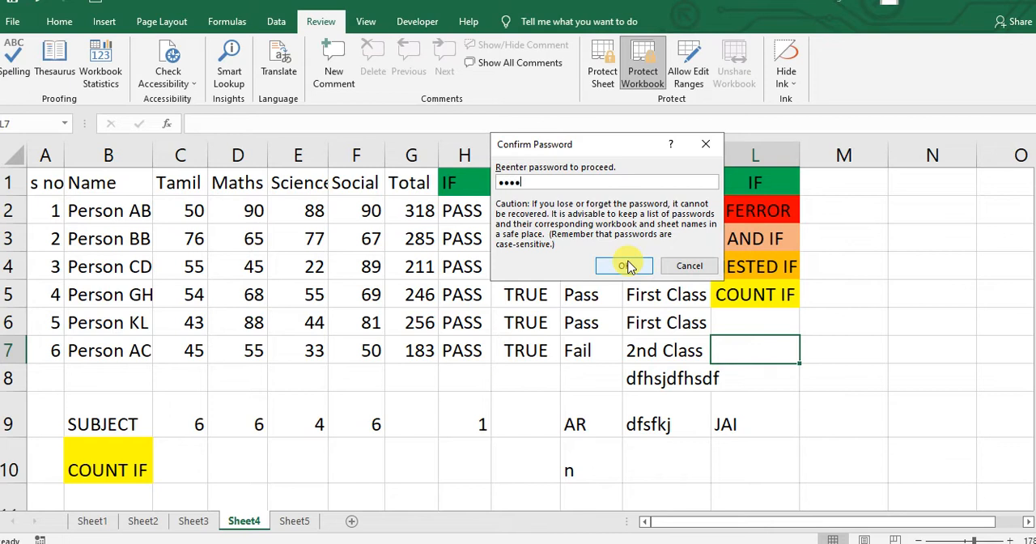
click(625, 266)
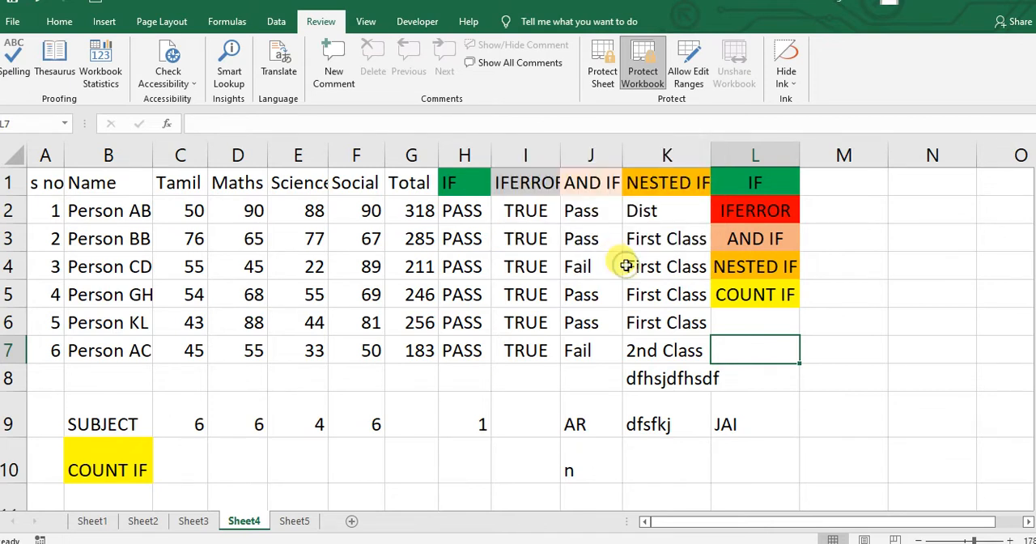
- Test cell editing under workbook protection by entering a short name in cell L8 of Sheet4
text(s)
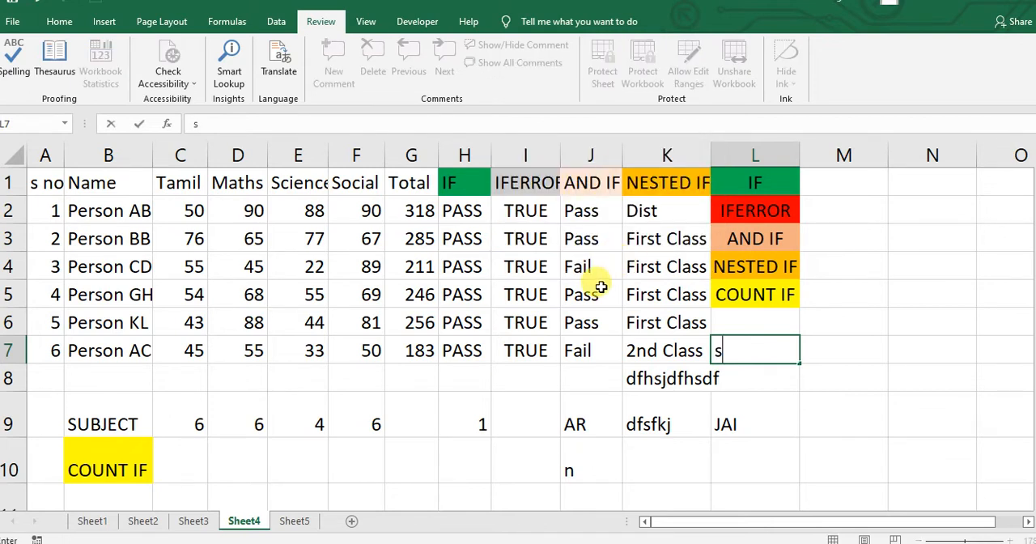
key(BackSpace)
key(Return)
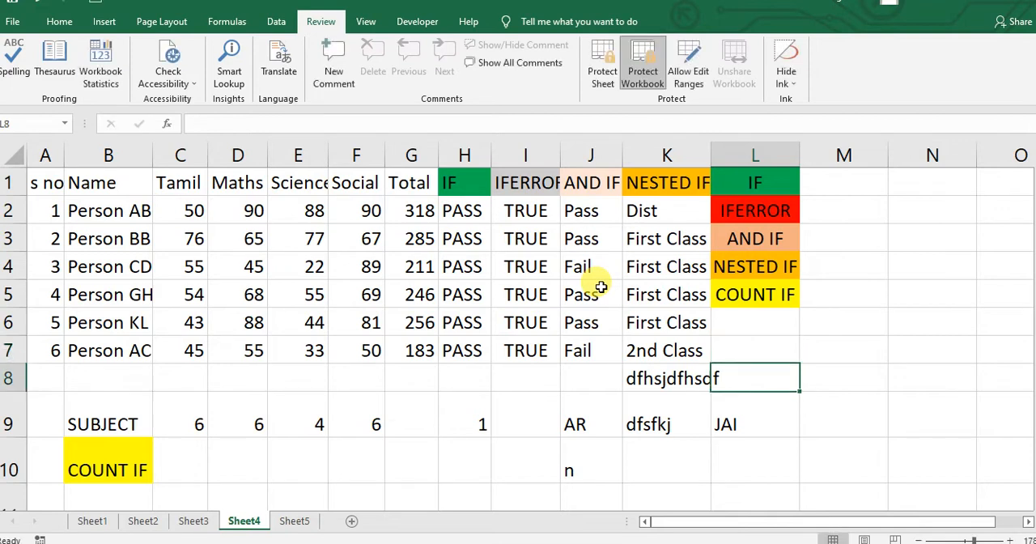
text(sjsj)
key(BackSpace)
key(BackSpace)
key(BackSpace)
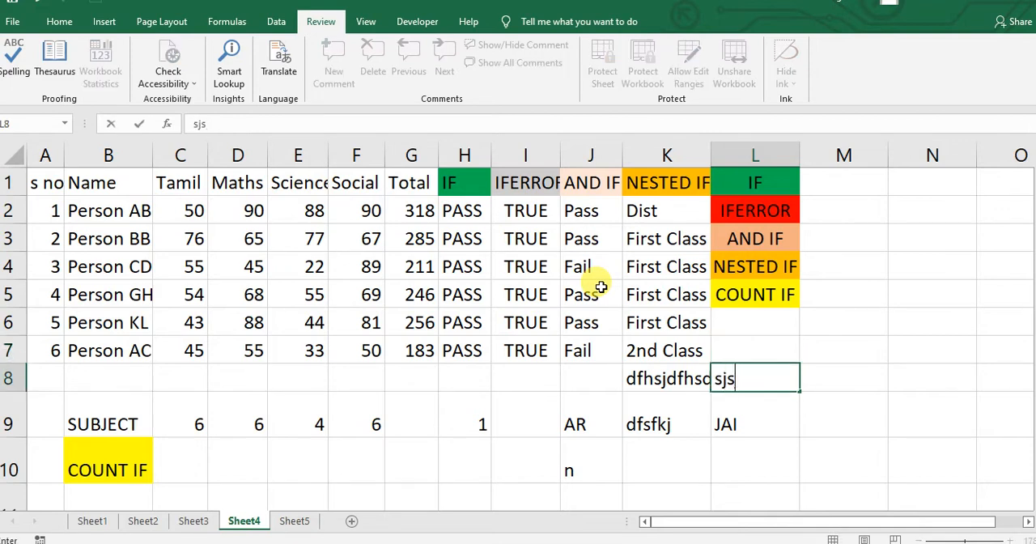
text(ele)
key(BackSpace)
text(an)
key(Return)
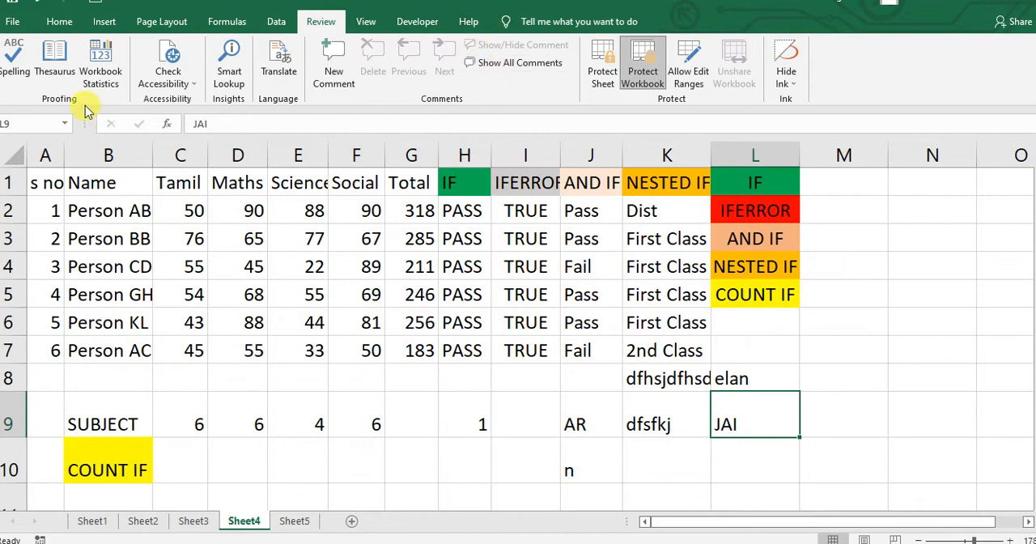
- Close the function.xlsx workbook and save its changes
click(15, 25)
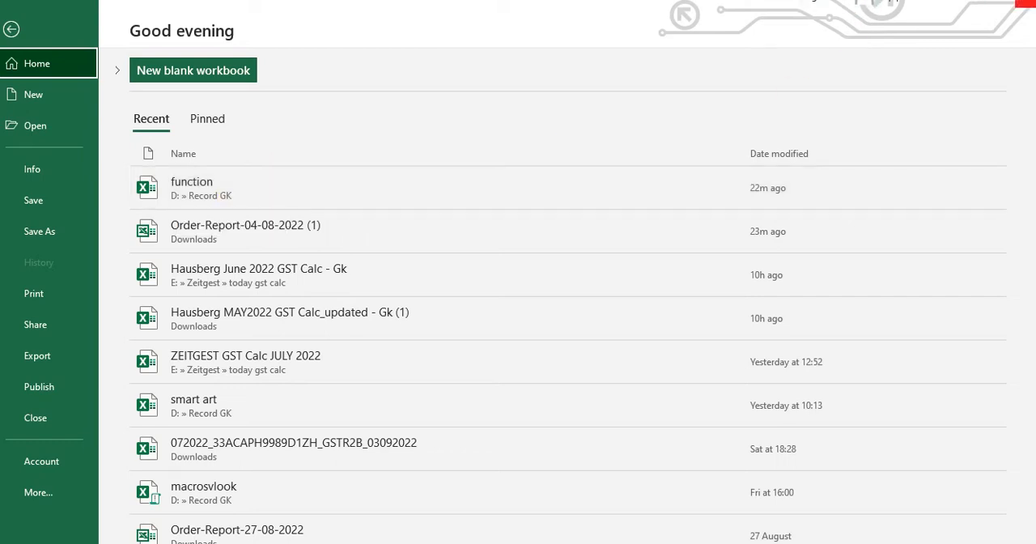
click(1027, 3)
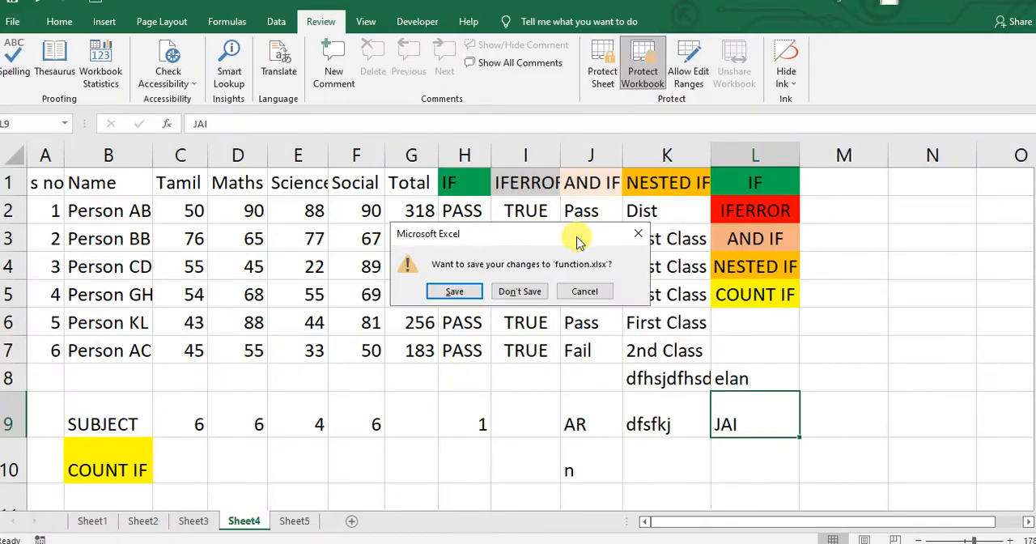
click(455, 294)
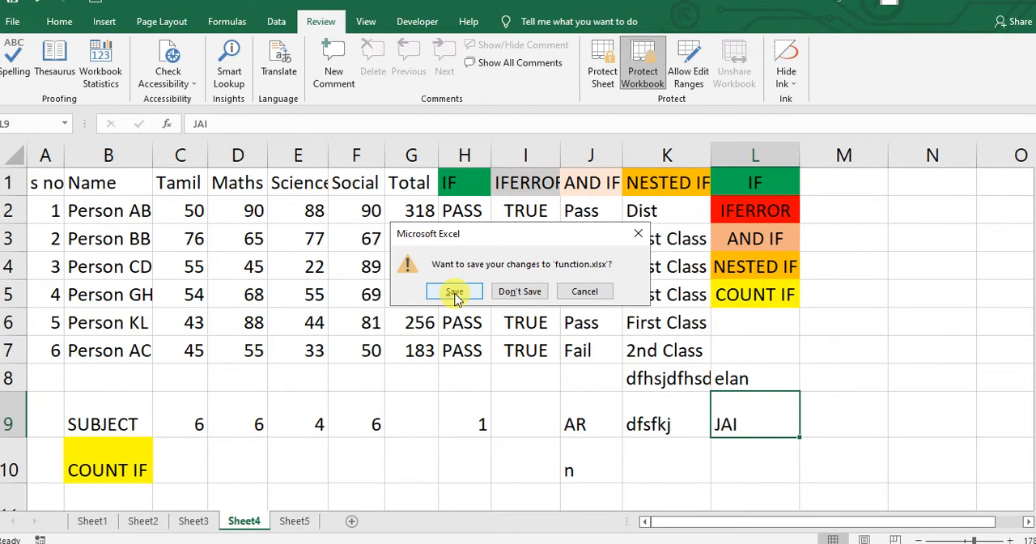
click(454, 295)
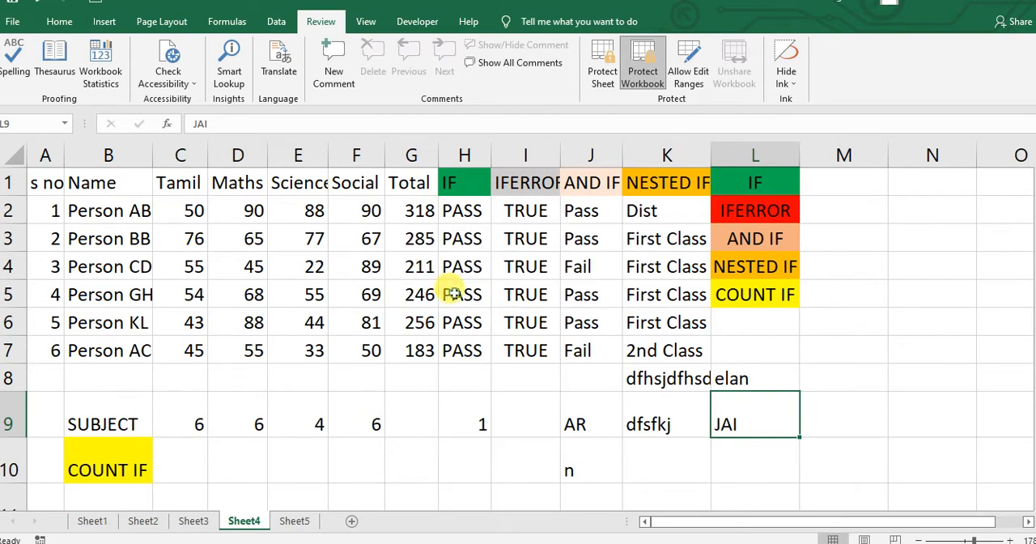
- Reopen the function workbook from the recent files and close it again
click(293, 278)
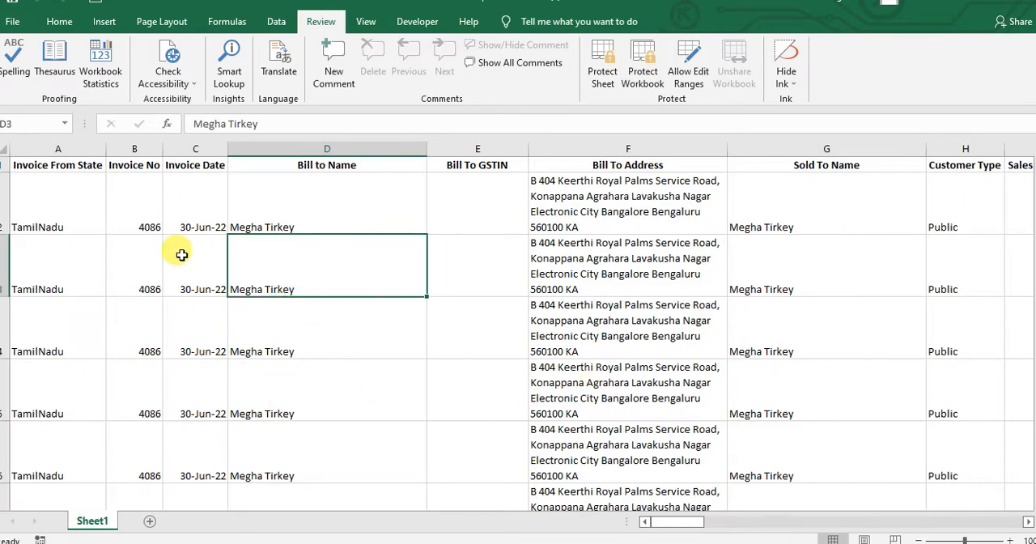
click(16, 23)
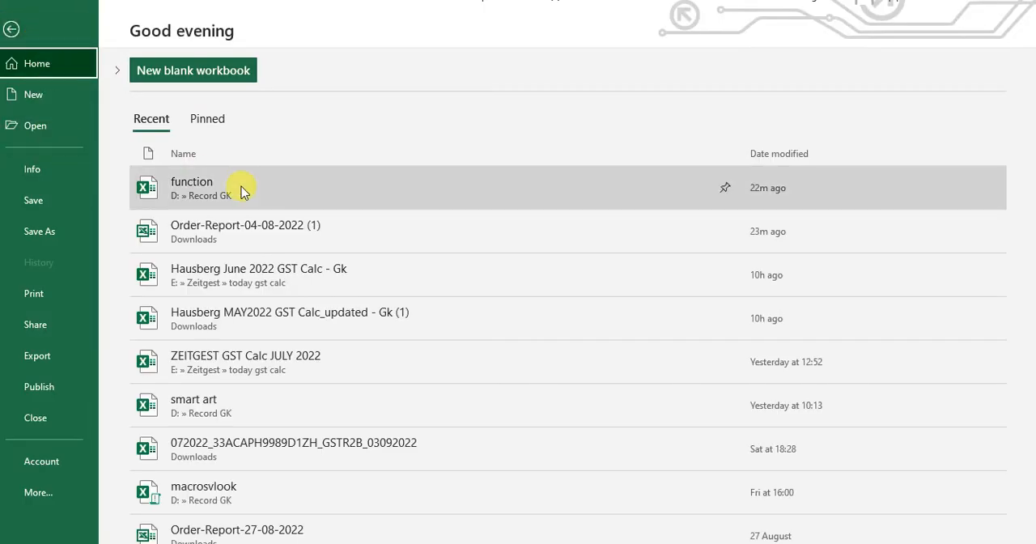
click(241, 187)
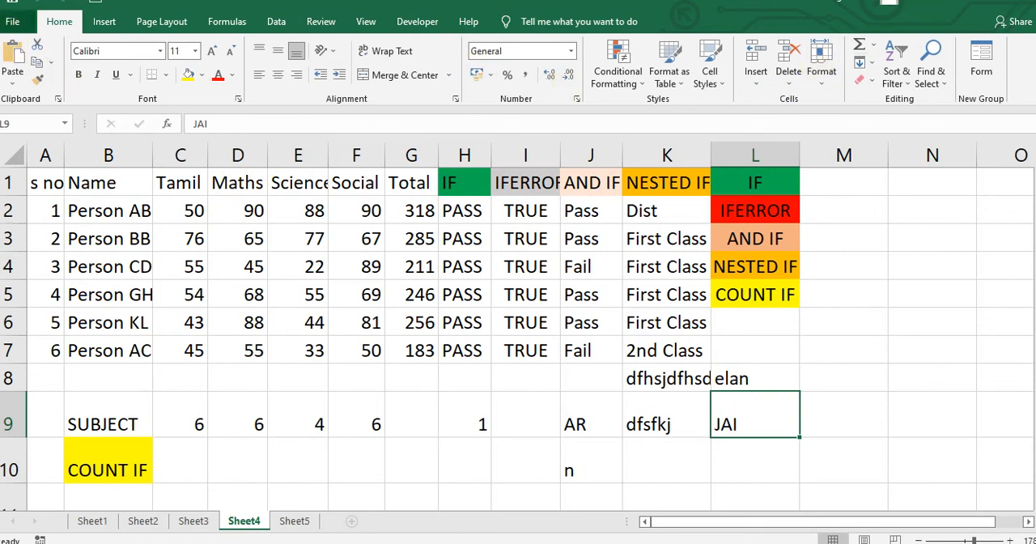
click(14, 23)
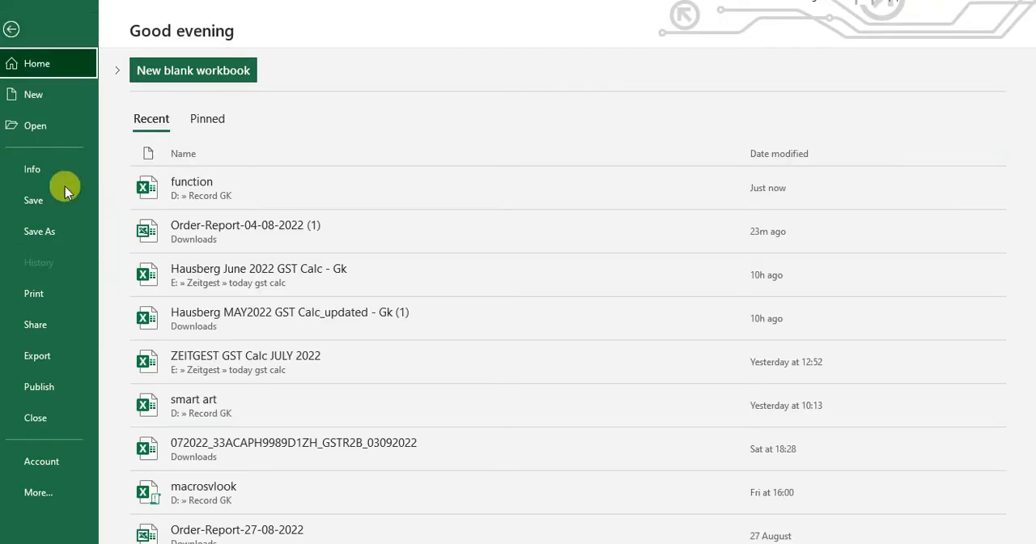
key(Escape)
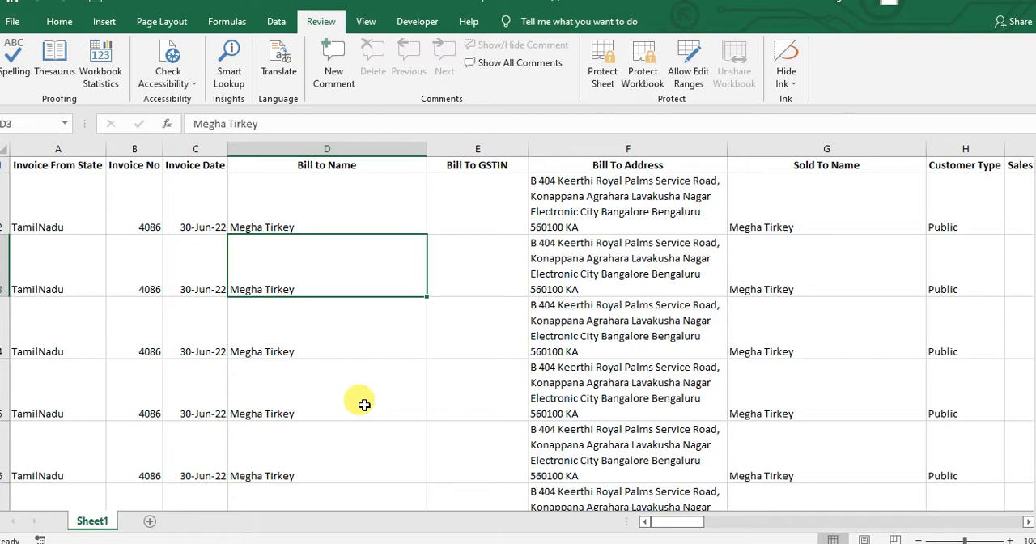
- Switch to File Explorer and open the function workbook from the Record GK folder
key(super+e)
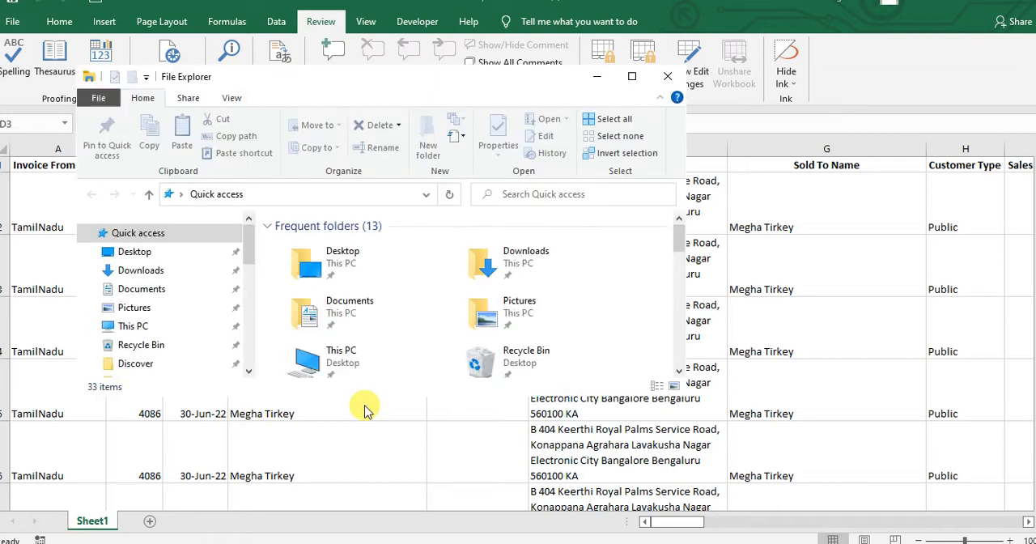
click(632, 75)
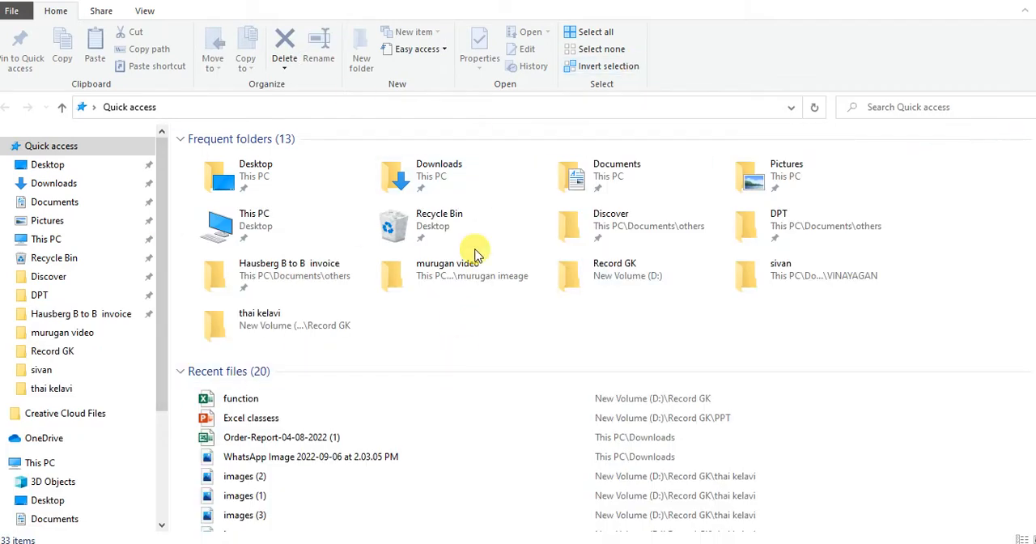
double_click(583, 255)
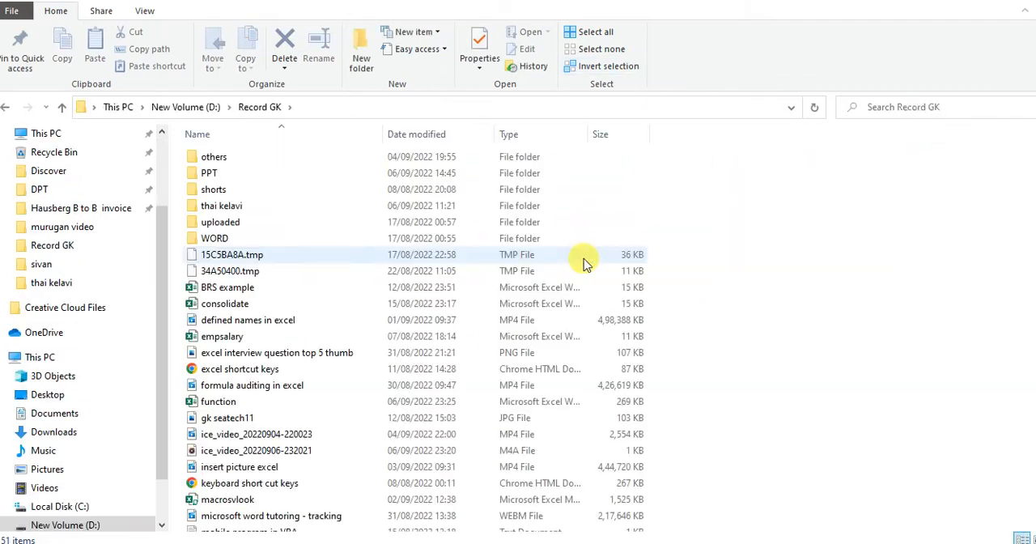
click(284, 237)
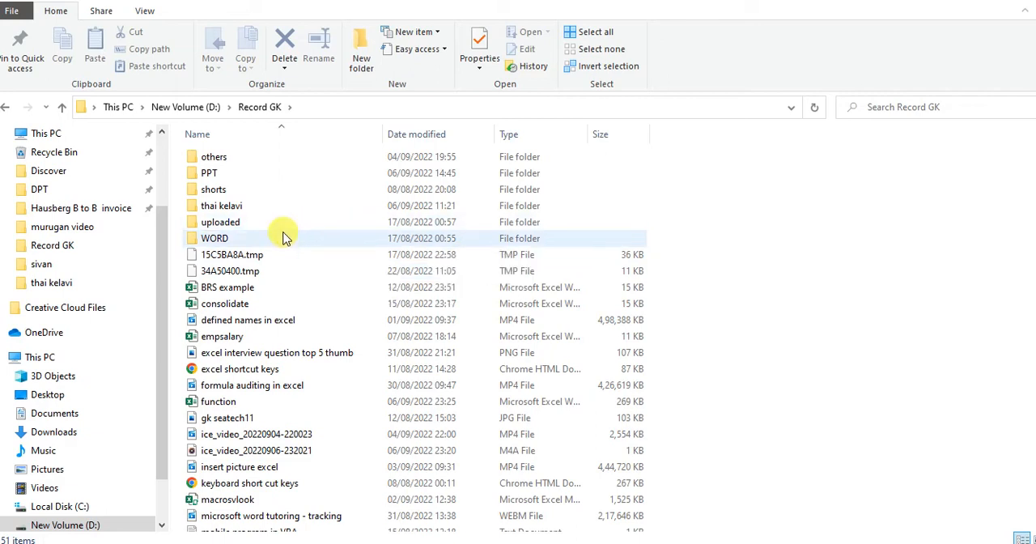
key(f)
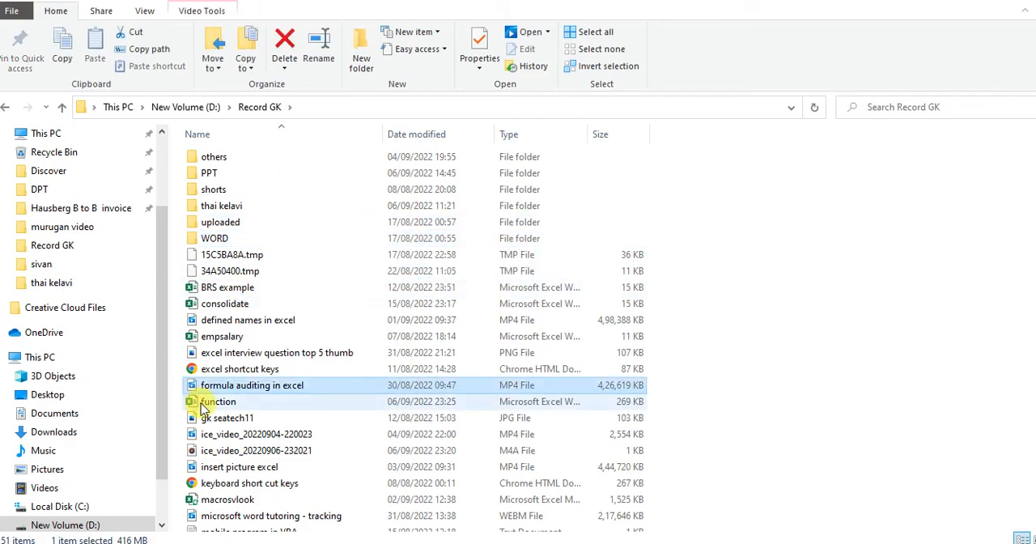
click(208, 403)
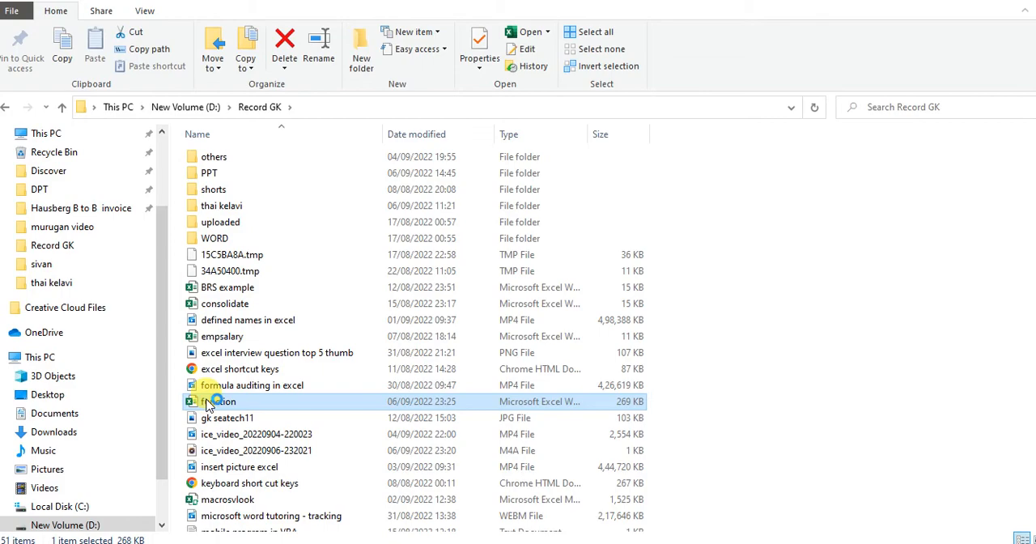
double_click(213, 403)
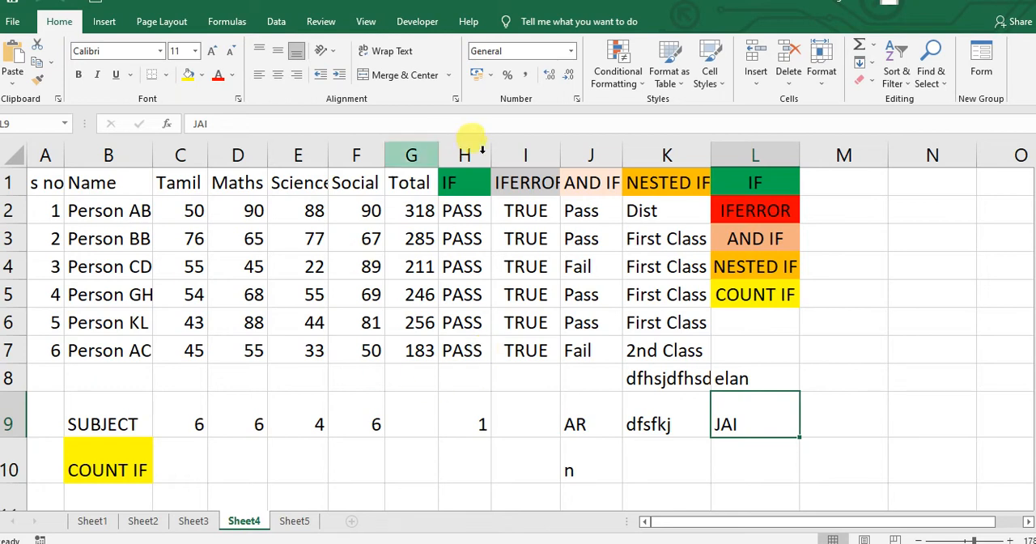
- Create a new allowed edit range on Sheet4 that refers to cells C6:H9
click(195, 314)
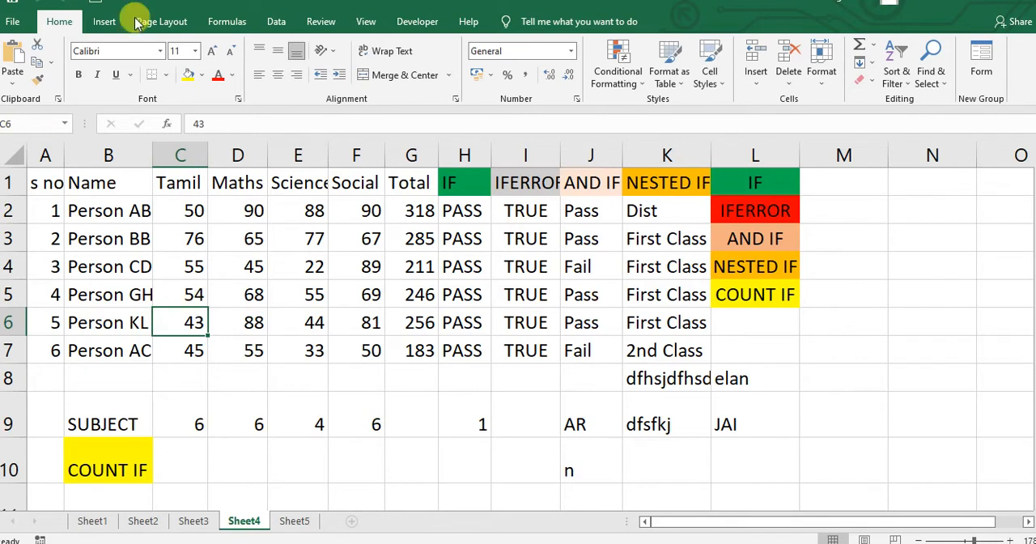
click(320, 23)
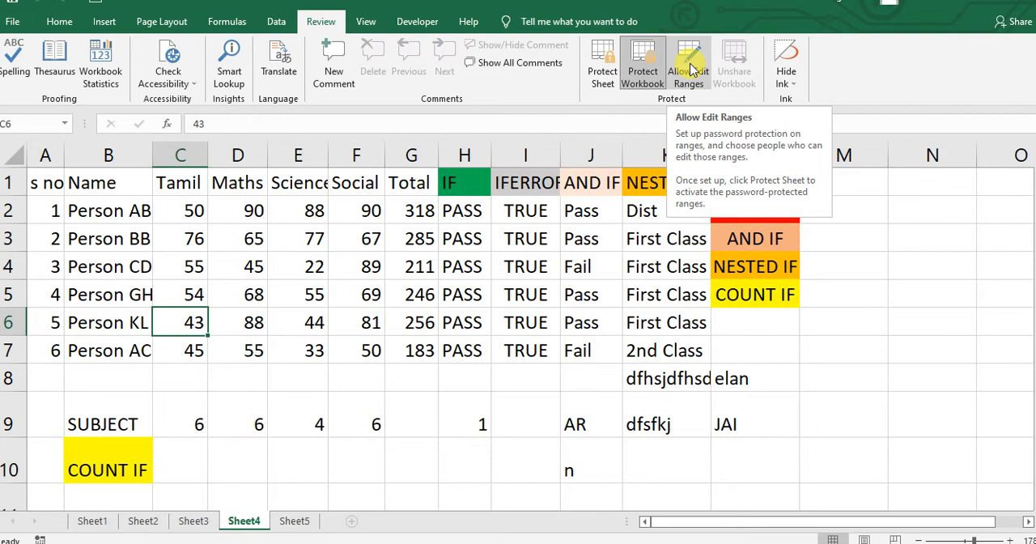
click(691, 71)
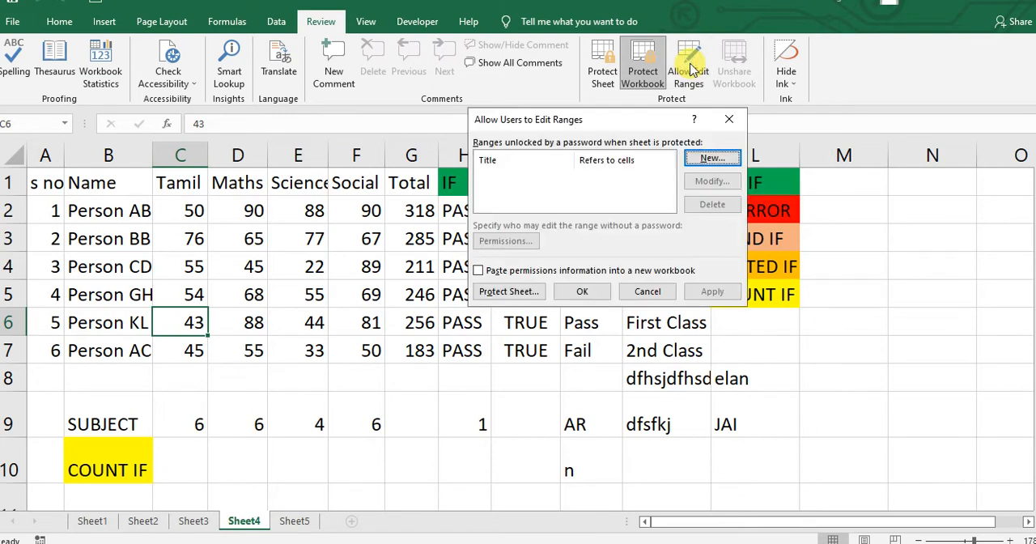
click(710, 158)
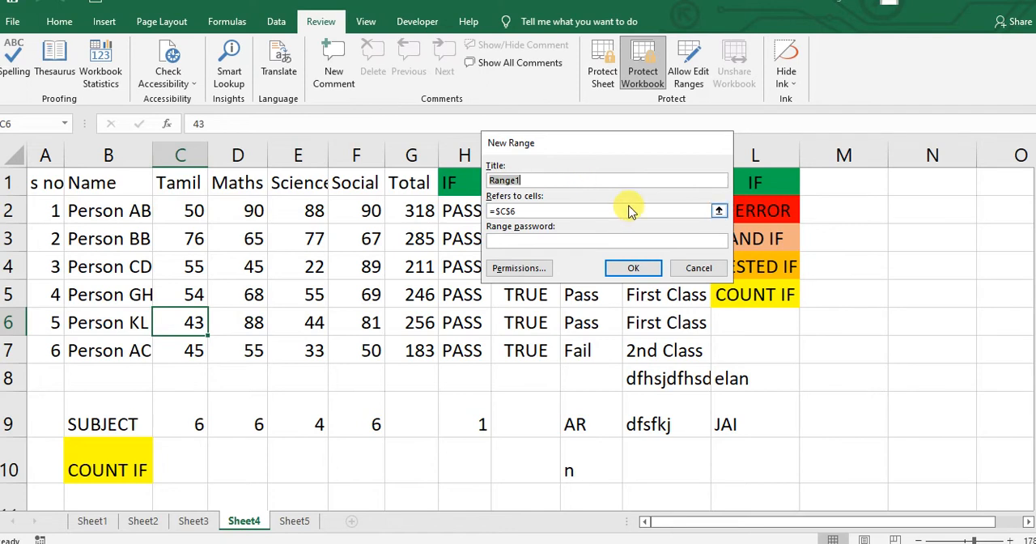
click(720, 211)
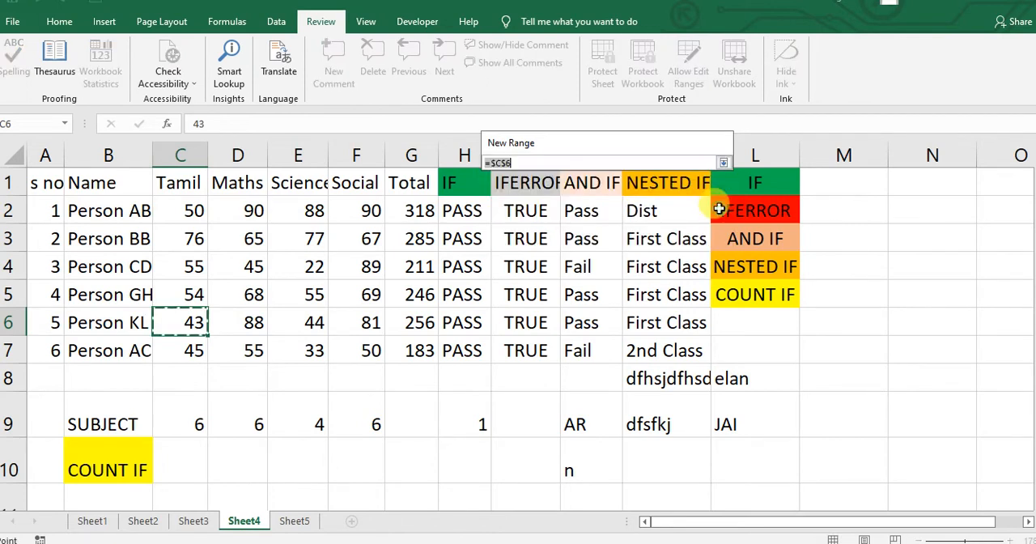
drag(176, 322, 481, 274)
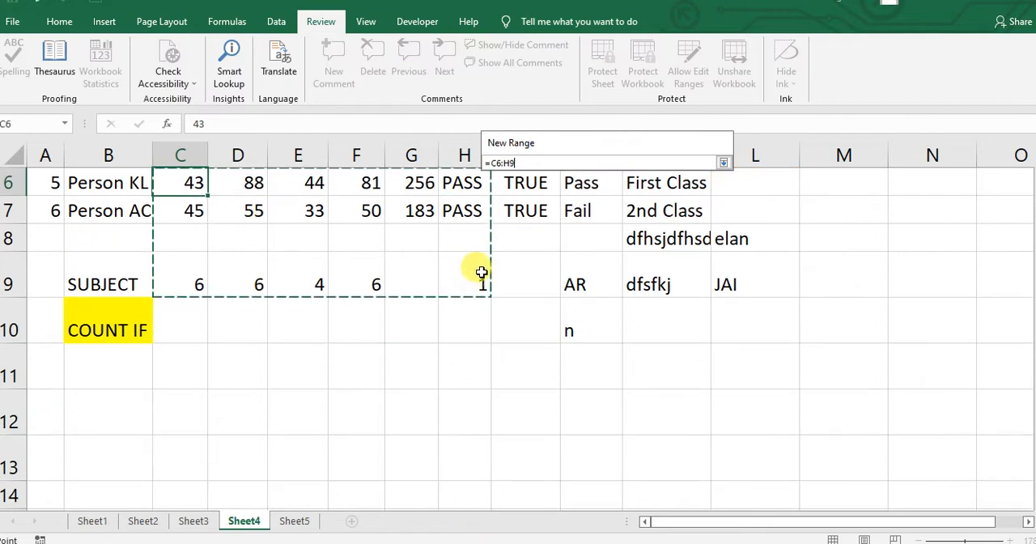
click(723, 164)
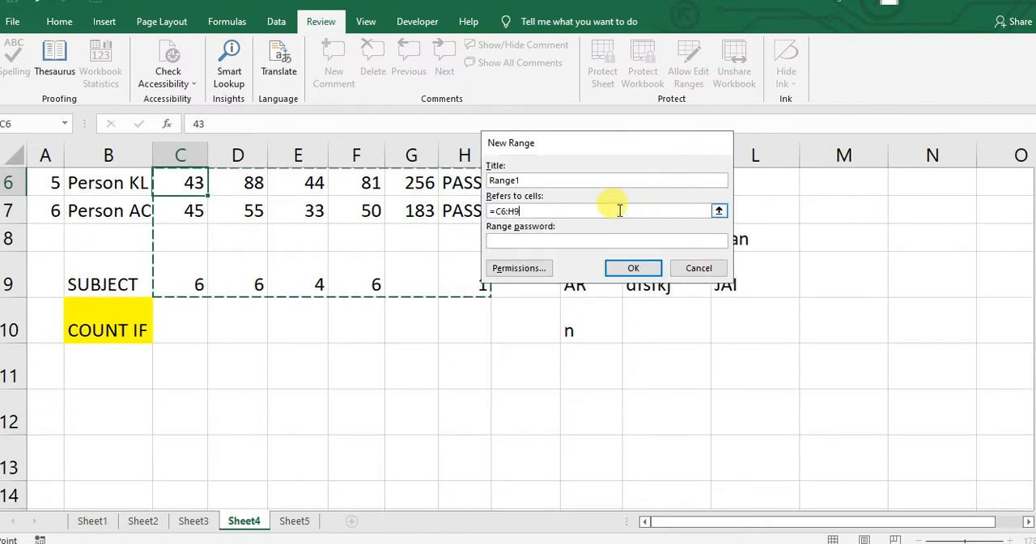
- Enter and confirm a range password for the new range, and apply the allowed edit ranges
click(585, 240)
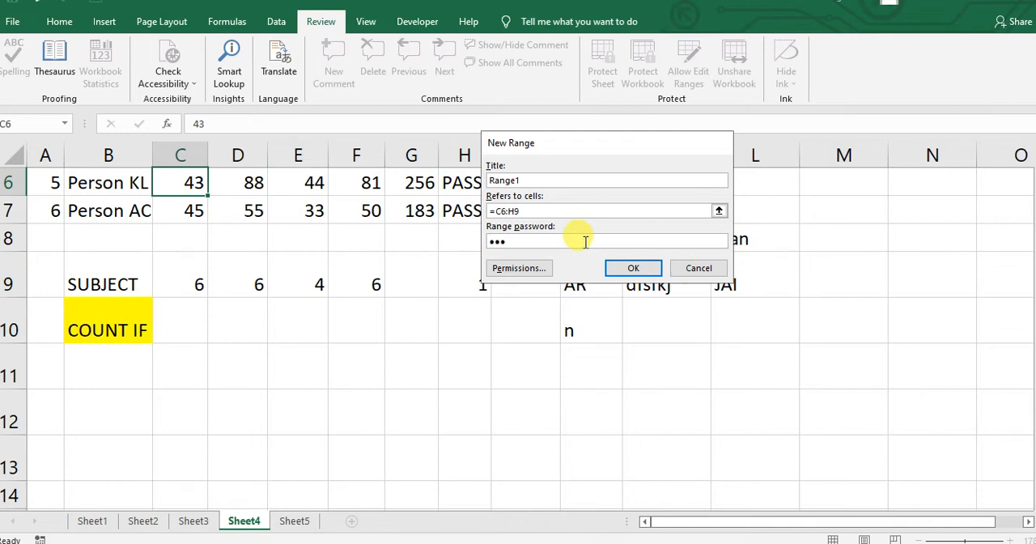
click(632, 266)
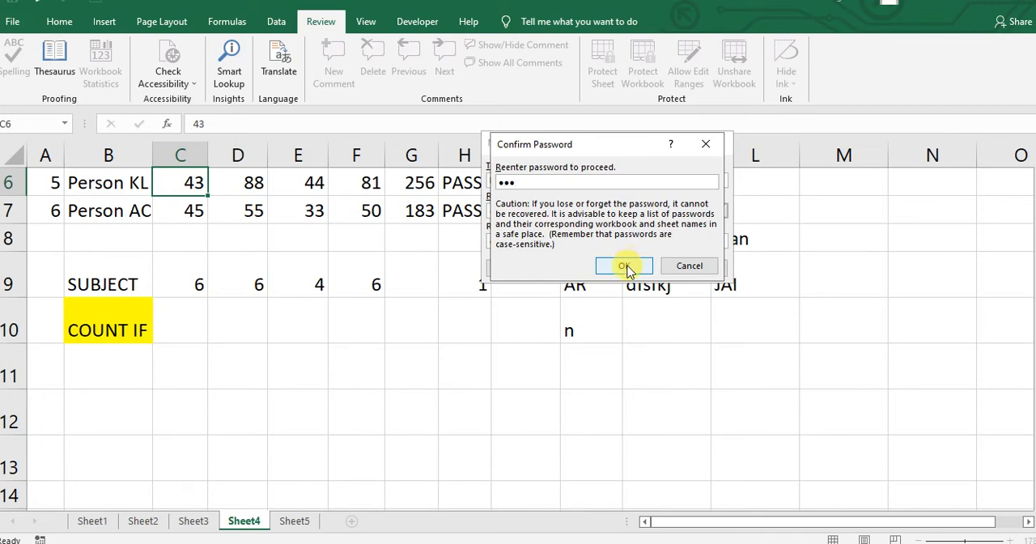
click(632, 267)
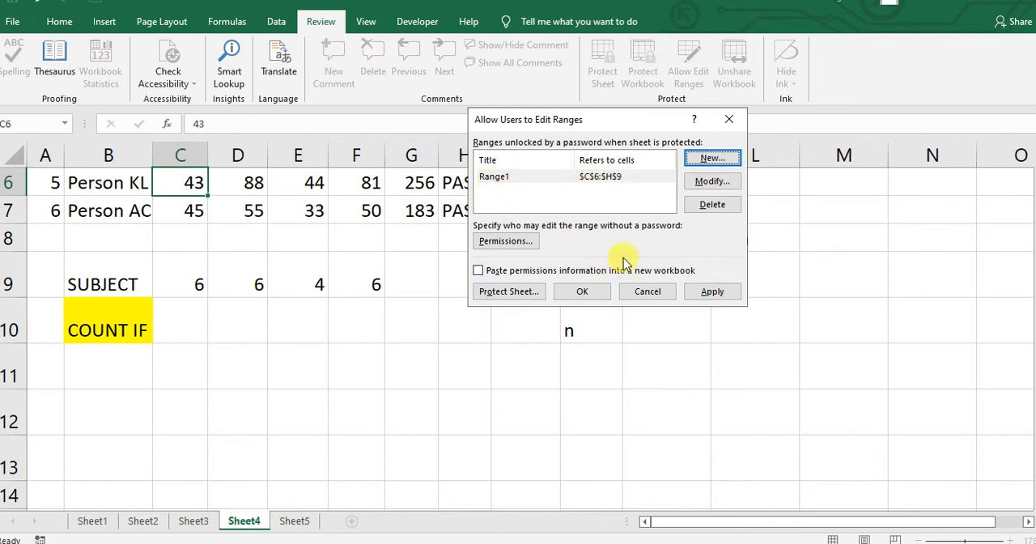
click(582, 292)
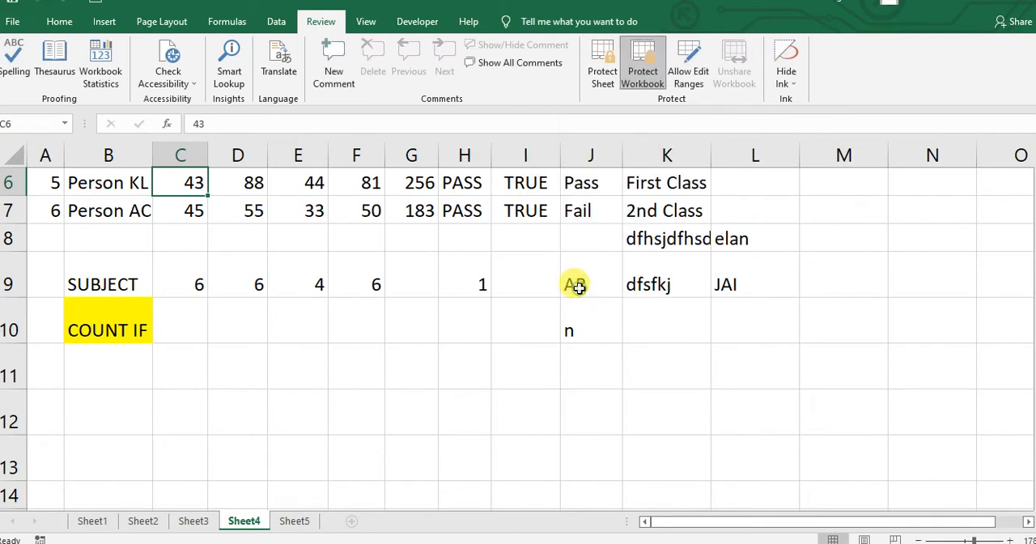
- Test editing outside the allowed range by entering 44\ in D10 and 44 in each cell from D11 to D18, and return to D1
click(265, 323)
text(44\)
key(Return)
text(44)
key(Return)
text(44)
key(Return)
text(44)
key(Return)
text(44)
key(Return)
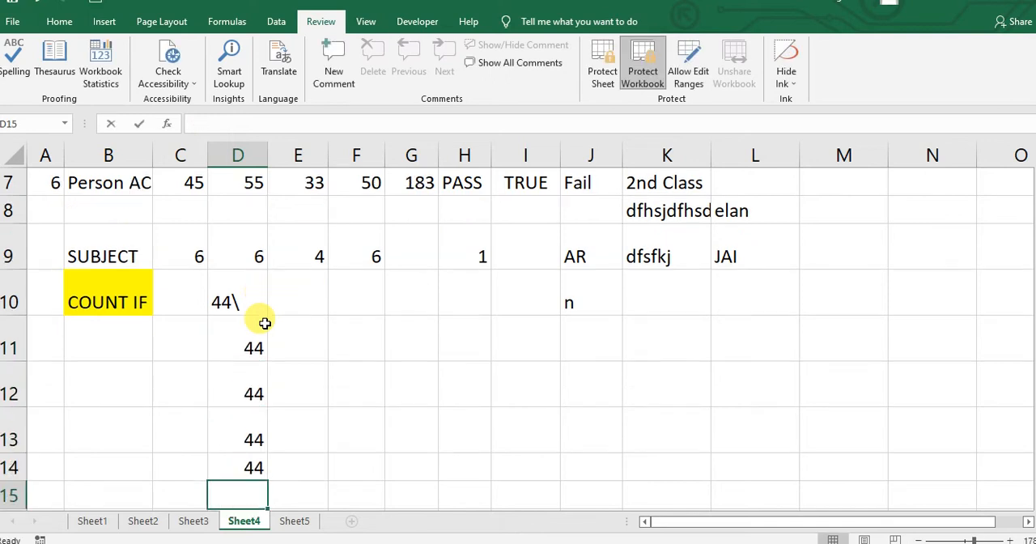
text(44)
key(Return)
text(44)
key(Return)
text(44)
key(Return)
text(44)
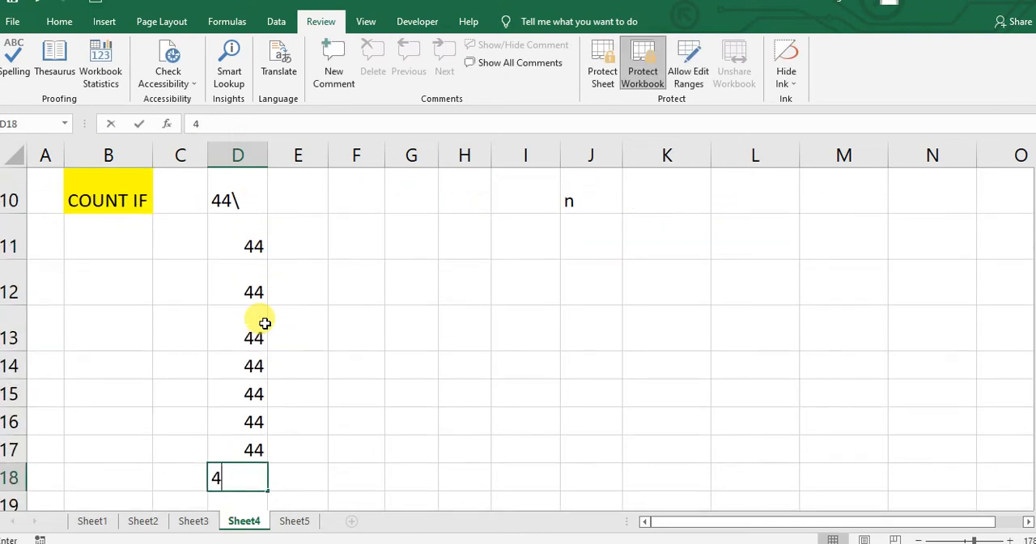
key(Return)
key(ctrl+Up)
key(ctrl+Up)
key(ctrl+Up)
key(ctrl+Up)
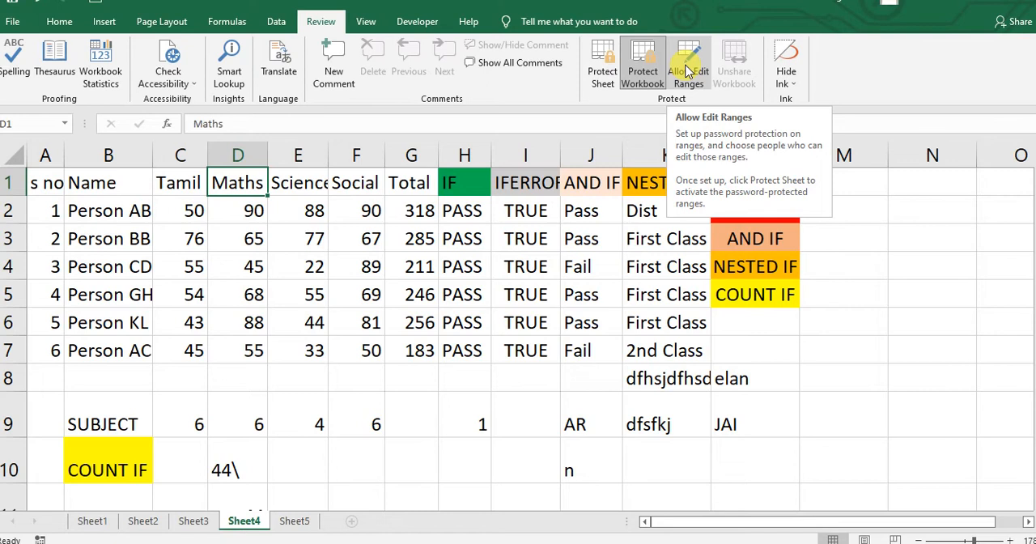
- Start saving a copy of the workbook in the Record GK folder with the file name samplefunction
click(362, 444)
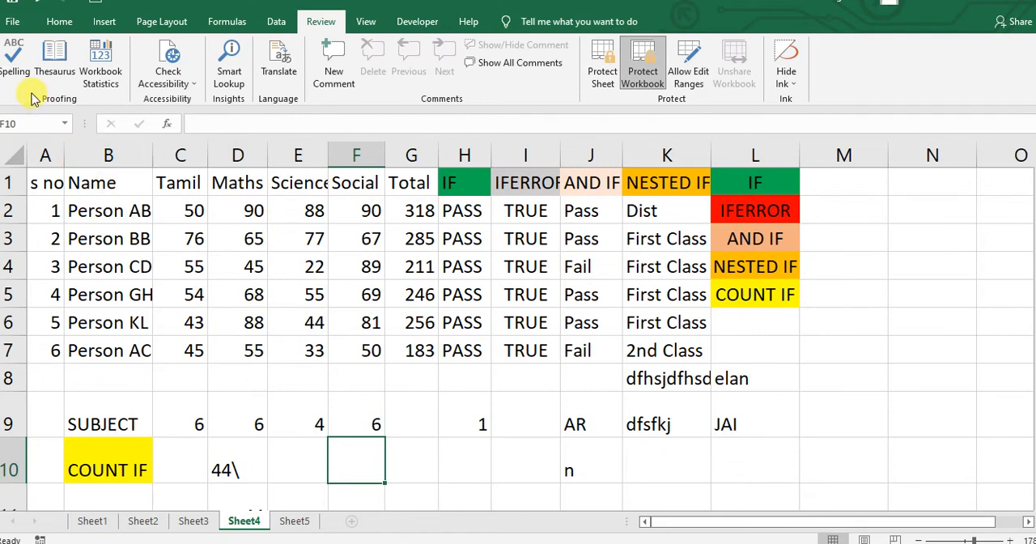
click(17, 22)
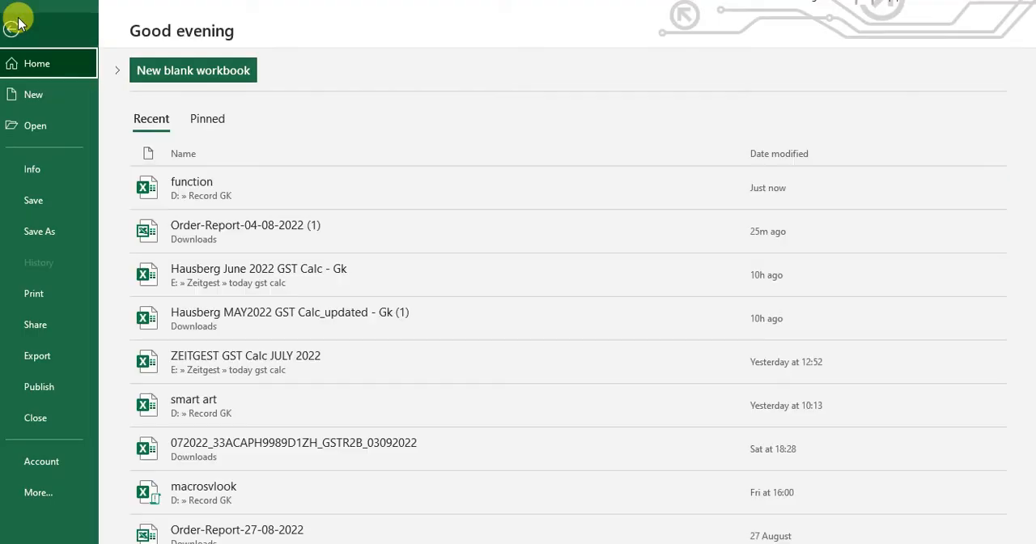
click(63, 232)
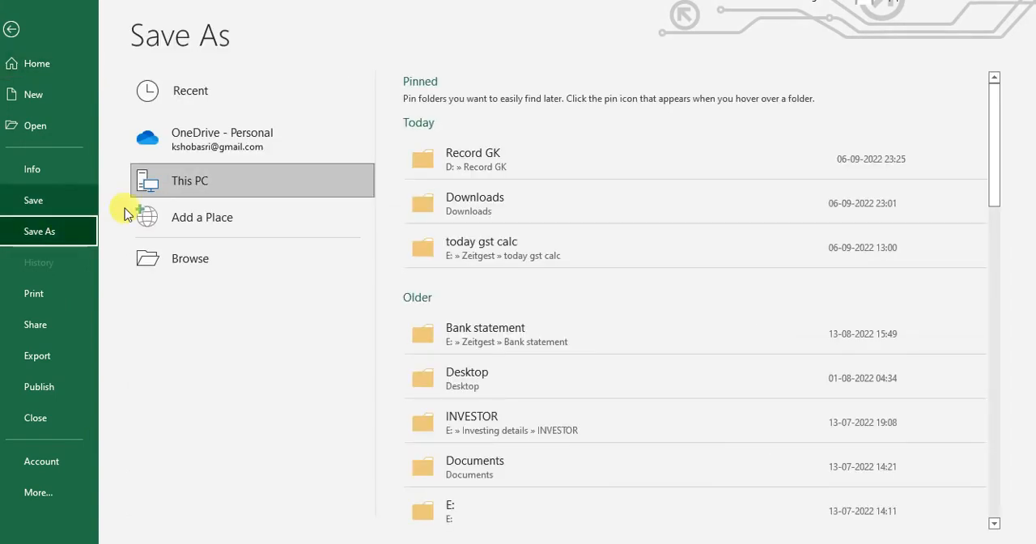
click(494, 167)
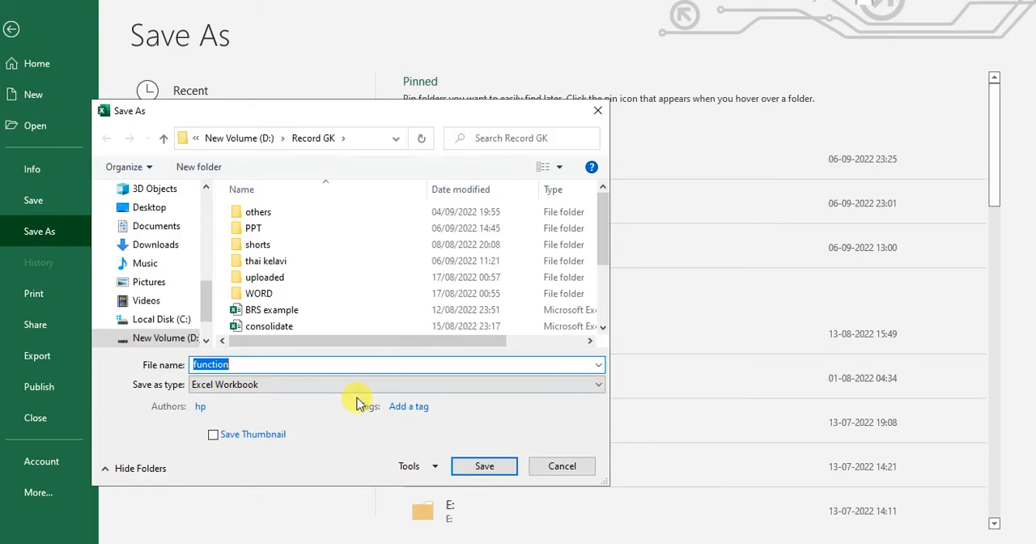
text(samplefu)
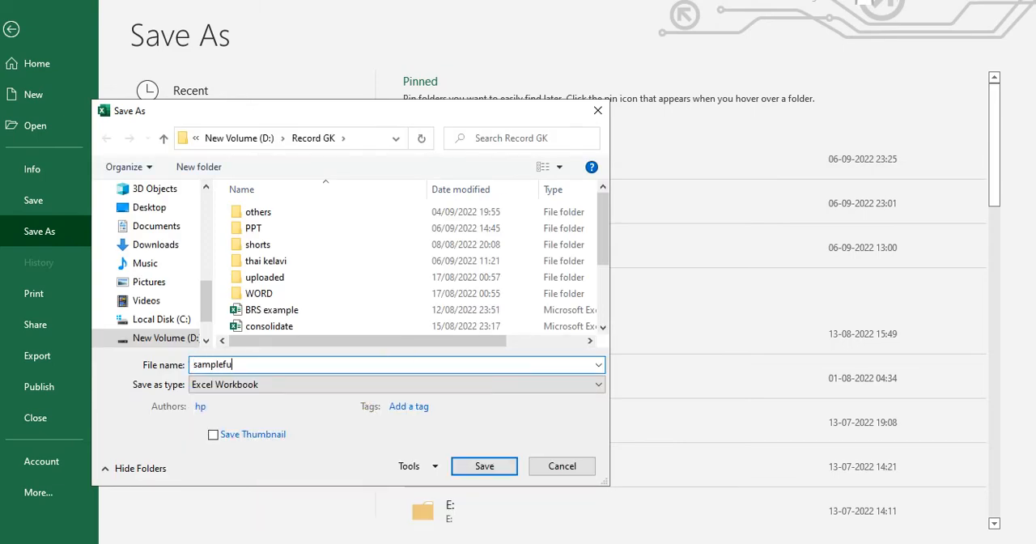
text(nction)
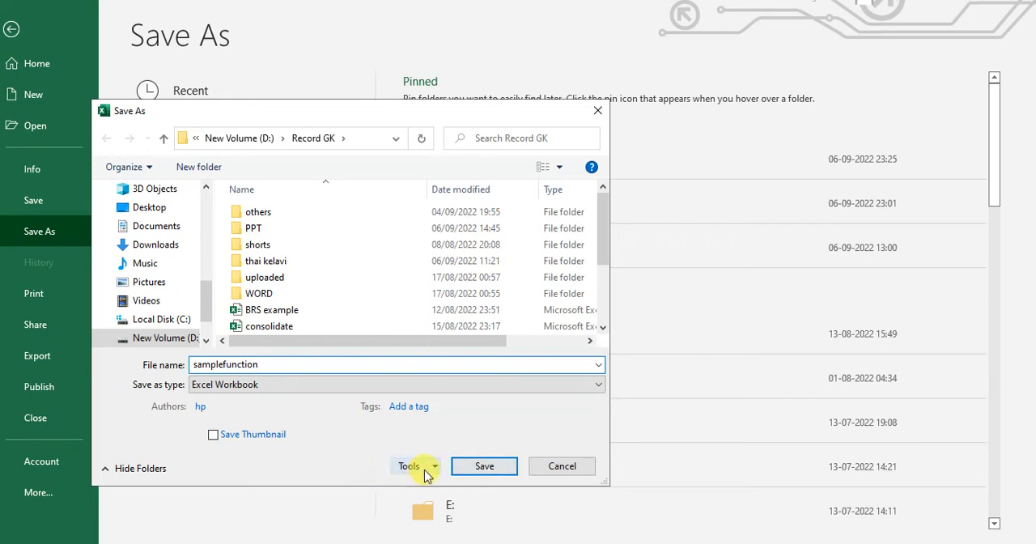
- Set and confirm a password to open and a password to modify for the samplefunction copy, and save it
click(436, 469)
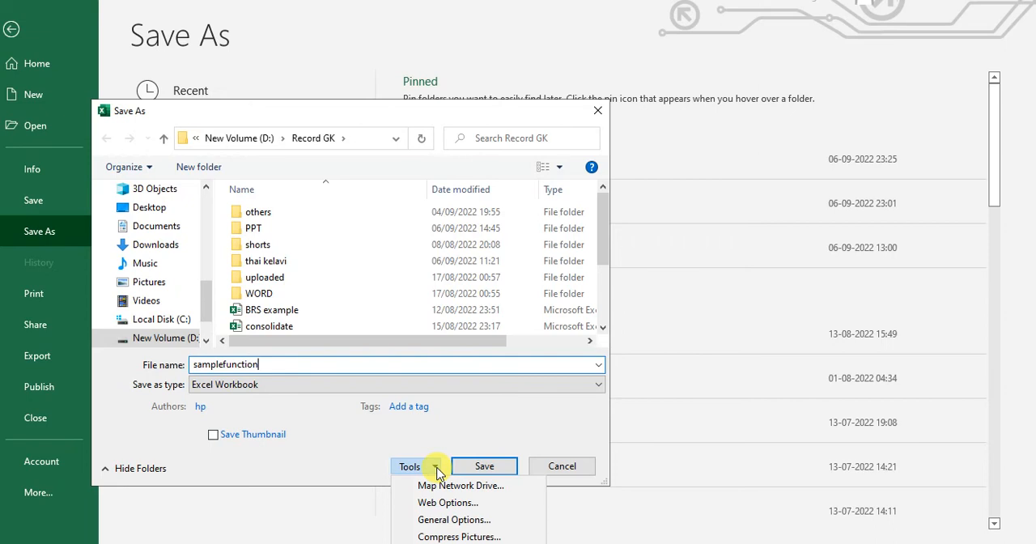
click(451, 521)
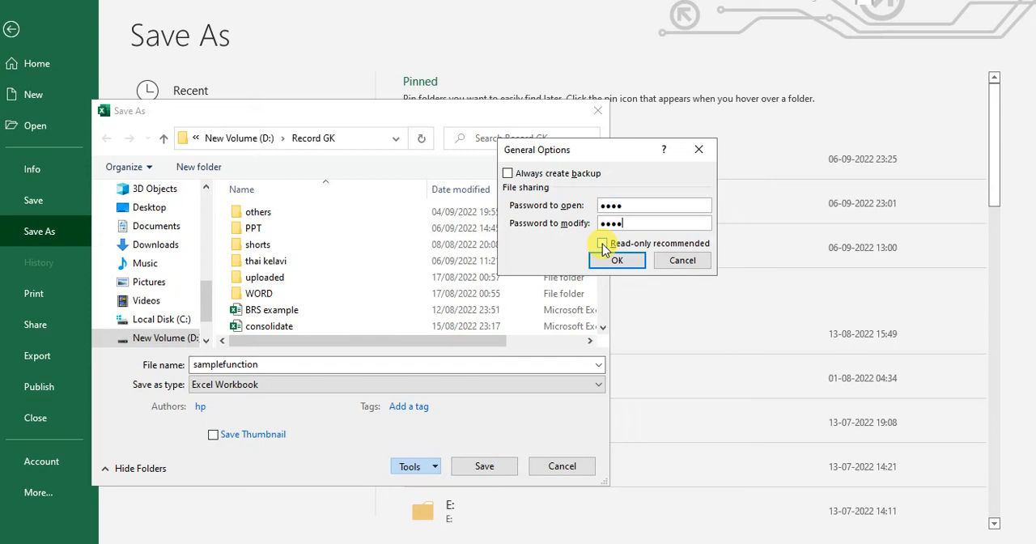
click(617, 261)
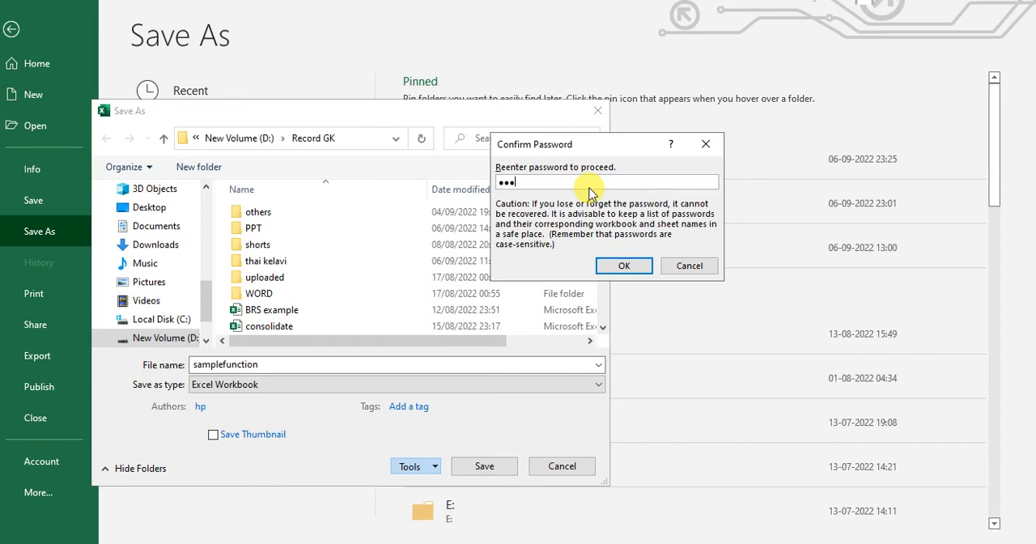
click(624, 269)
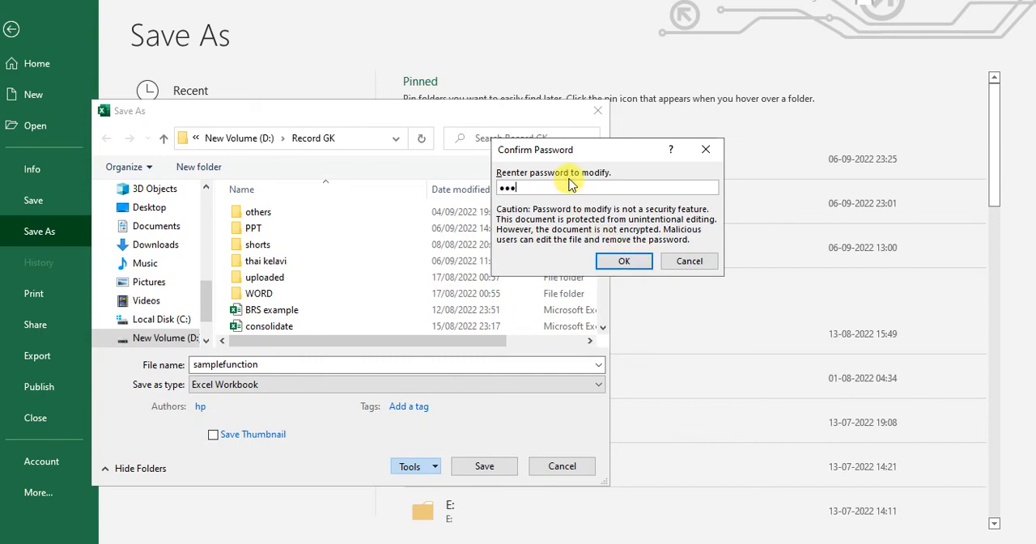
click(624, 261)
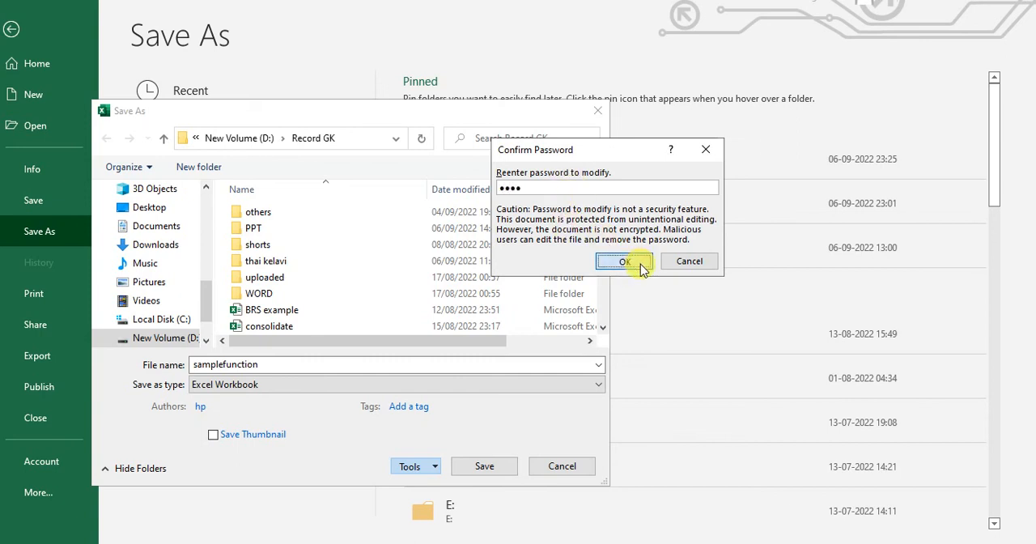
click(486, 468)
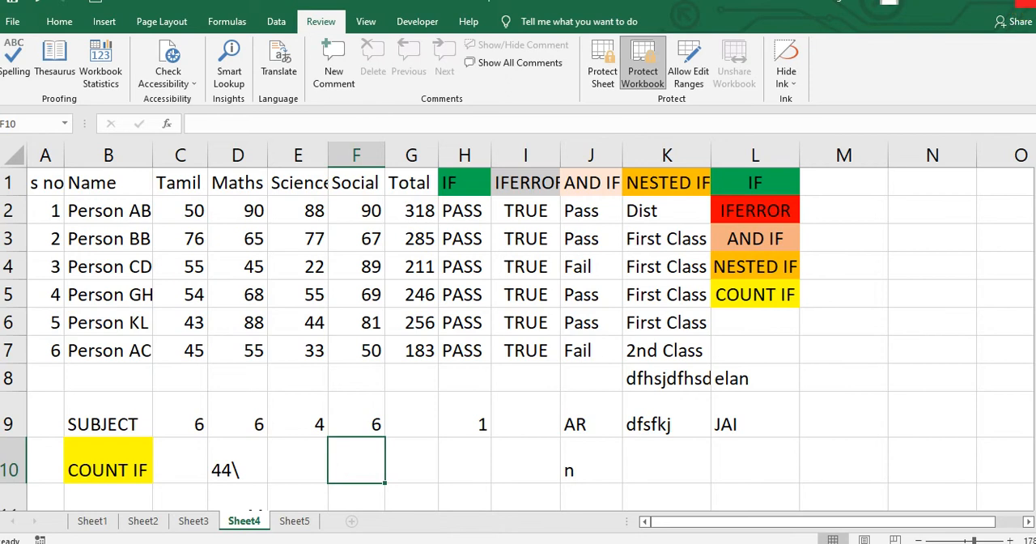
- Close the samplefunction workbook and switch to File Explorer, refreshing the Record GK folder
click(1024, 8)
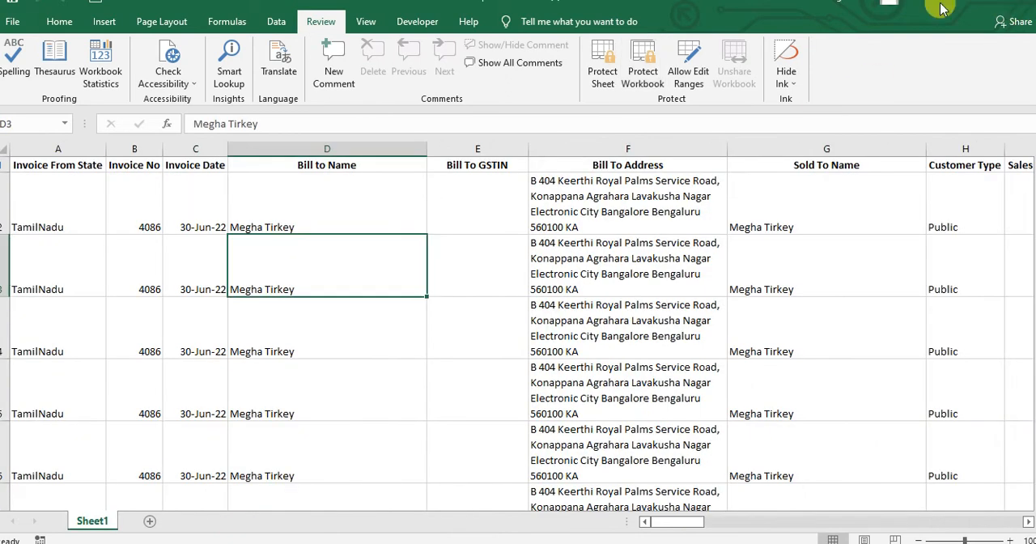
click(12, 22)
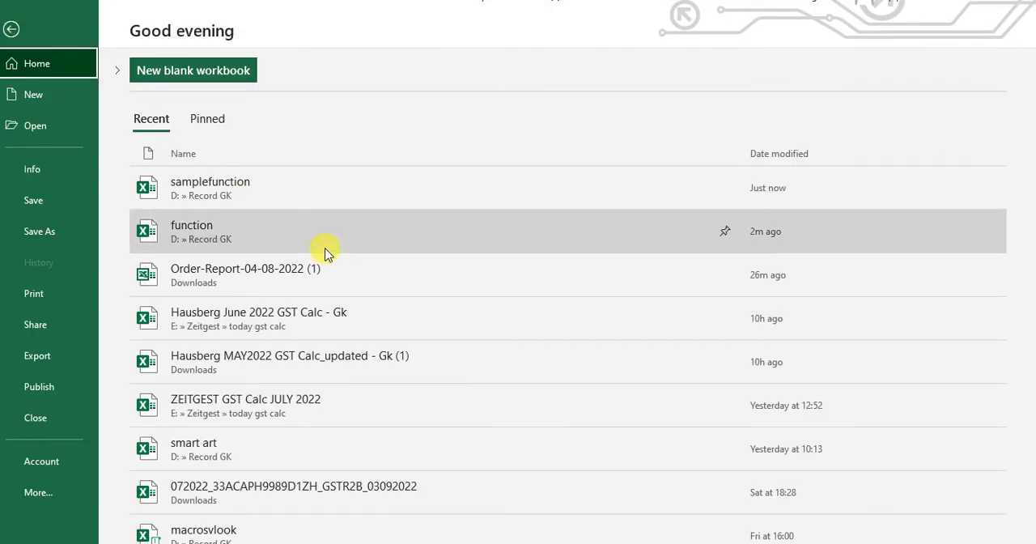
key(alt+Tab)
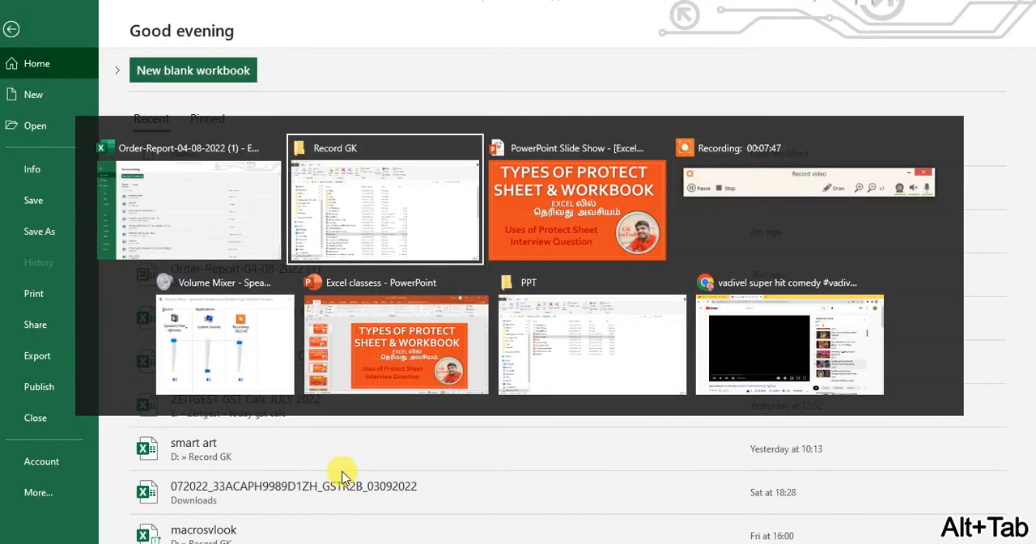
click(360, 353)
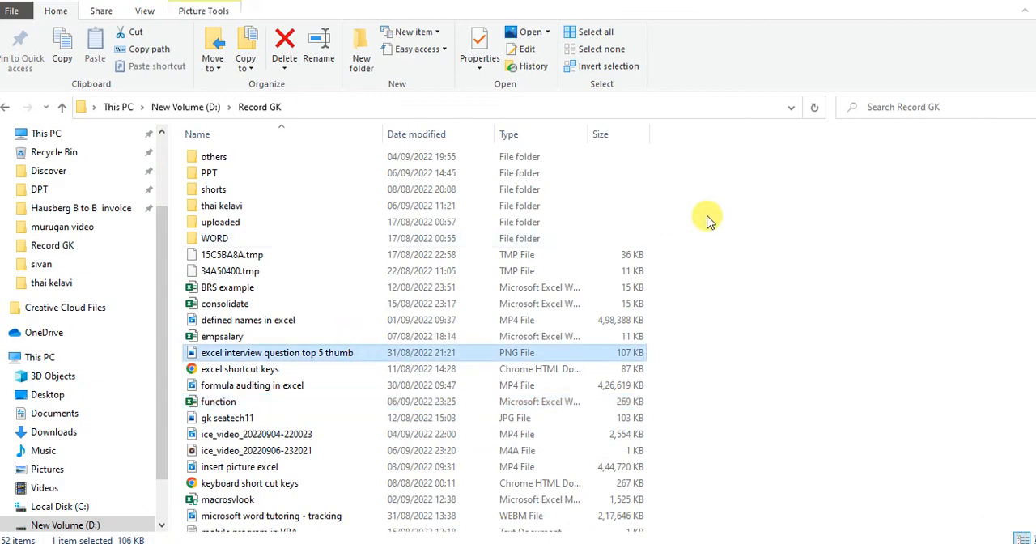
right_click(767, 230)
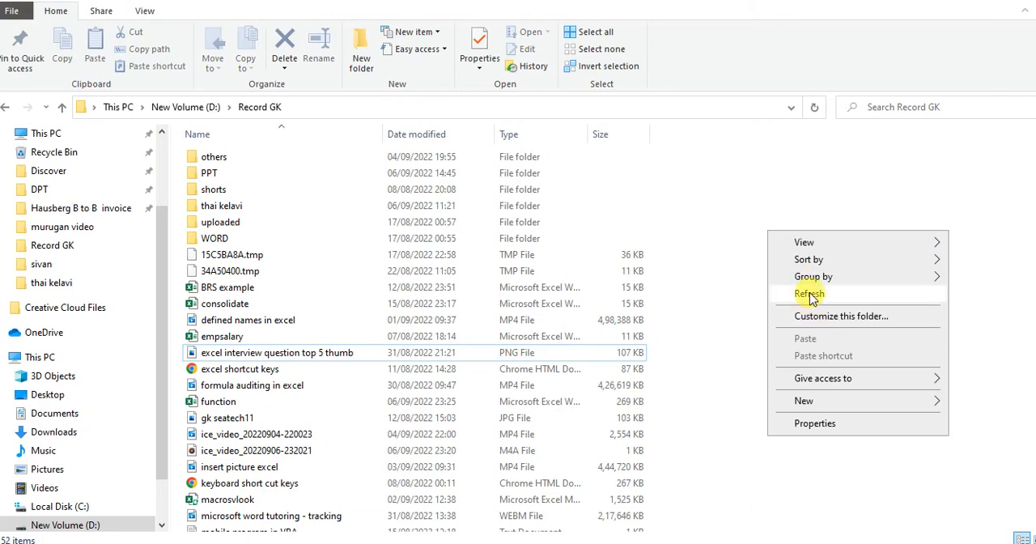
click(811, 294)
- Try to open the samplefunction workbook from the Record GK folder by entering a file password
click(267, 322)
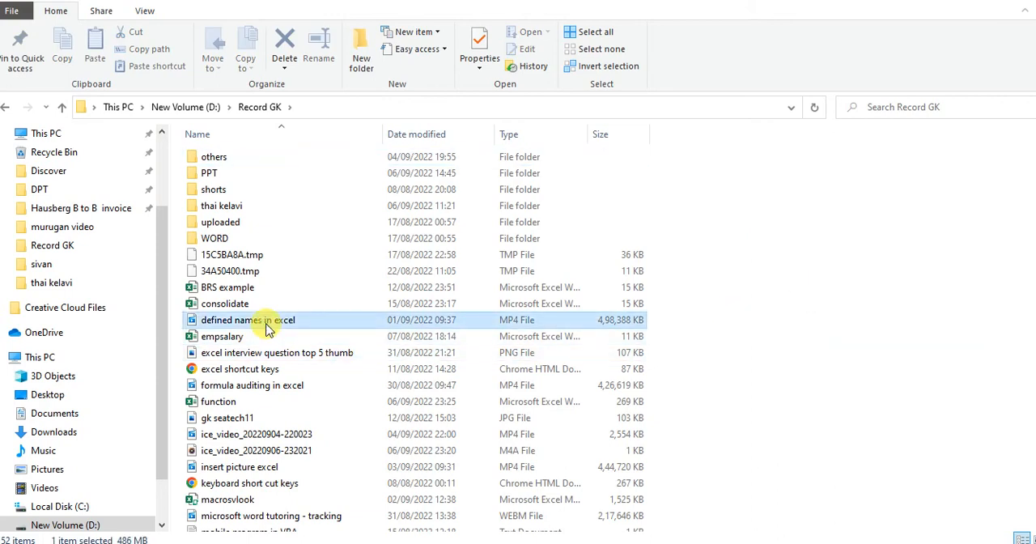
key(s)
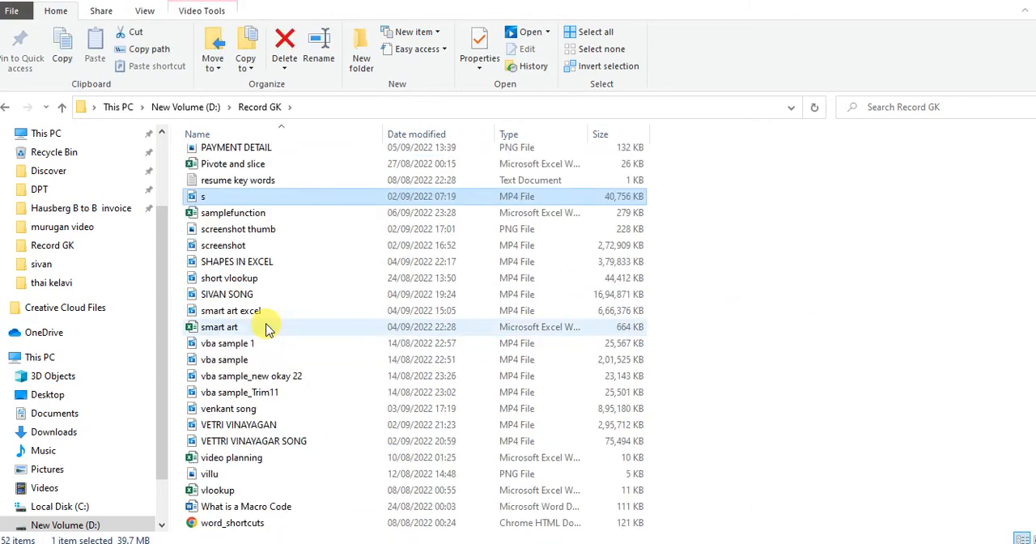
click(259, 214)
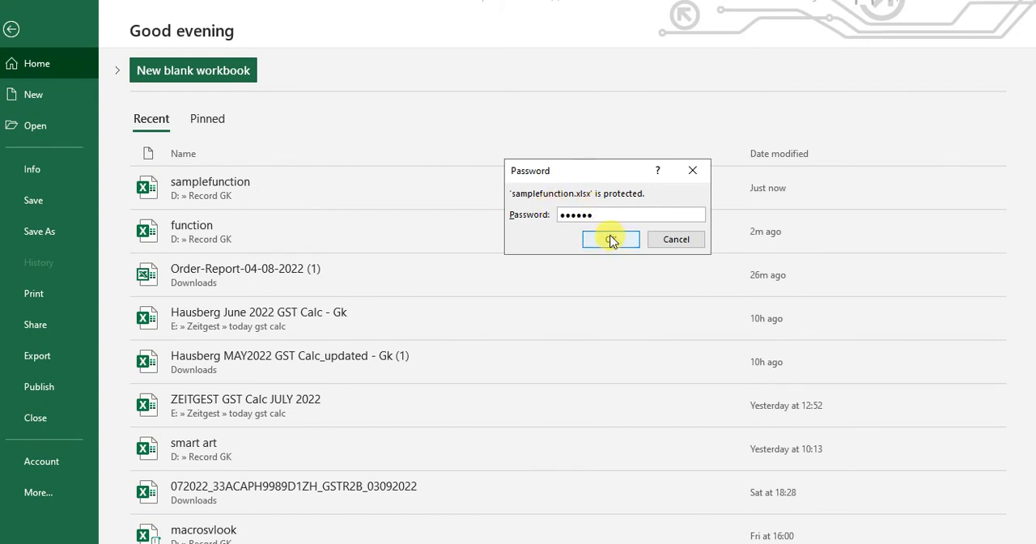
click(611, 240)
click(522, 320)
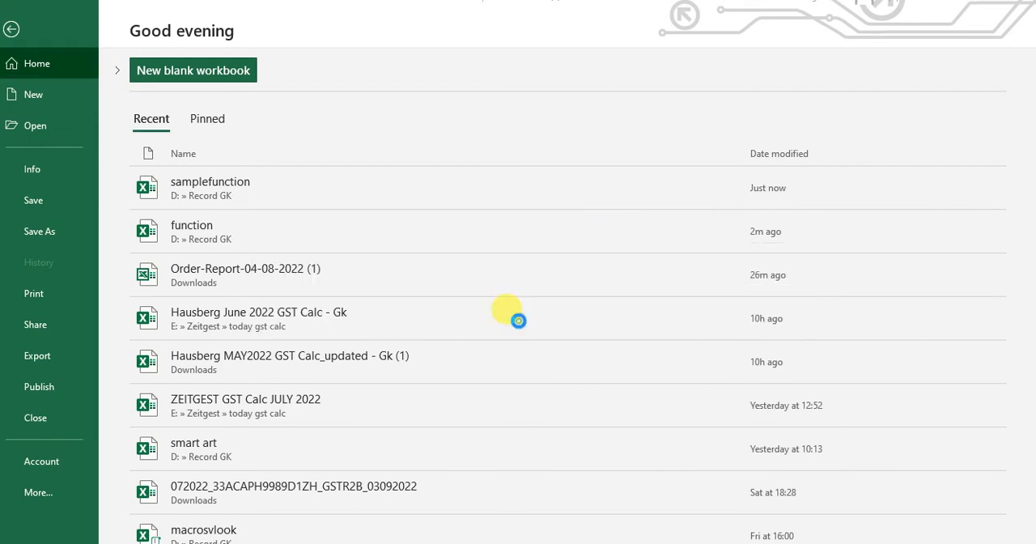
- Switch to File Explorer and open samplefunction from the Record GK folder, entering the password to open and the password for write access
key(alt+Tab)
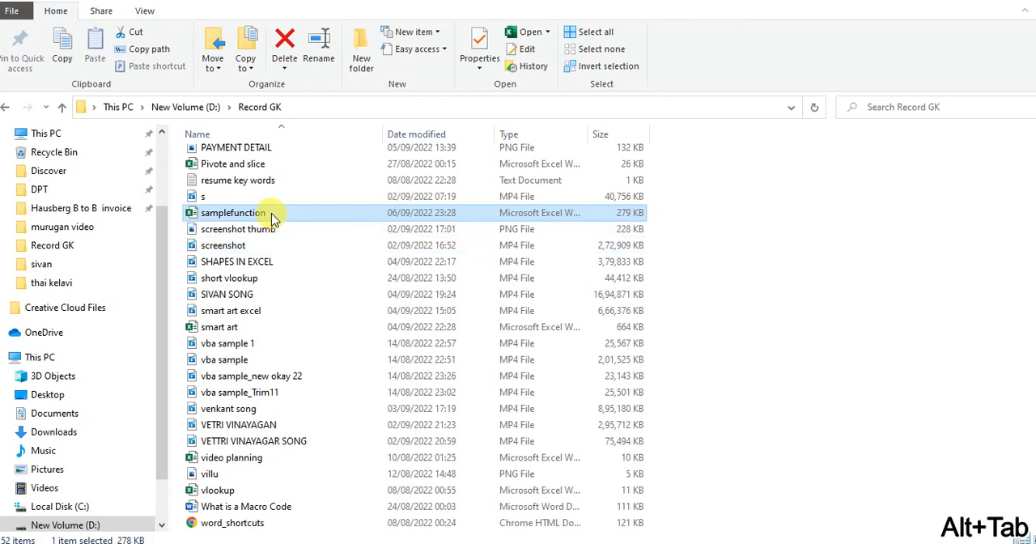
double_click(235, 213)
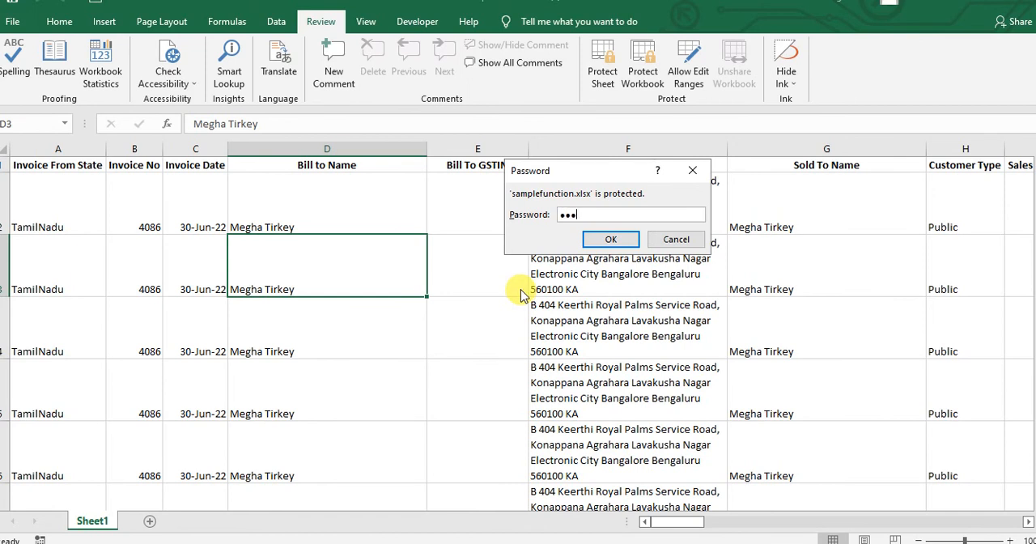
click(611, 240)
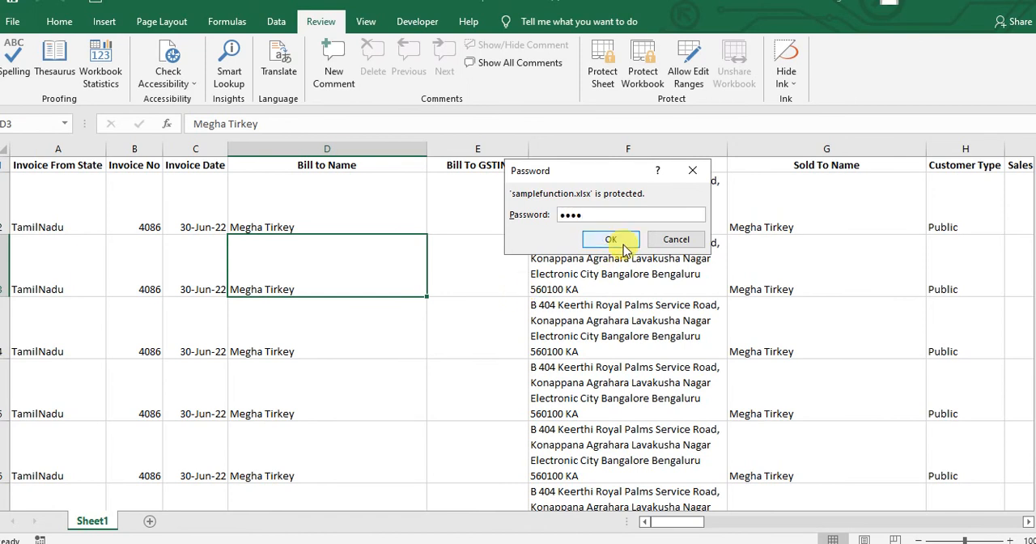
text(••)
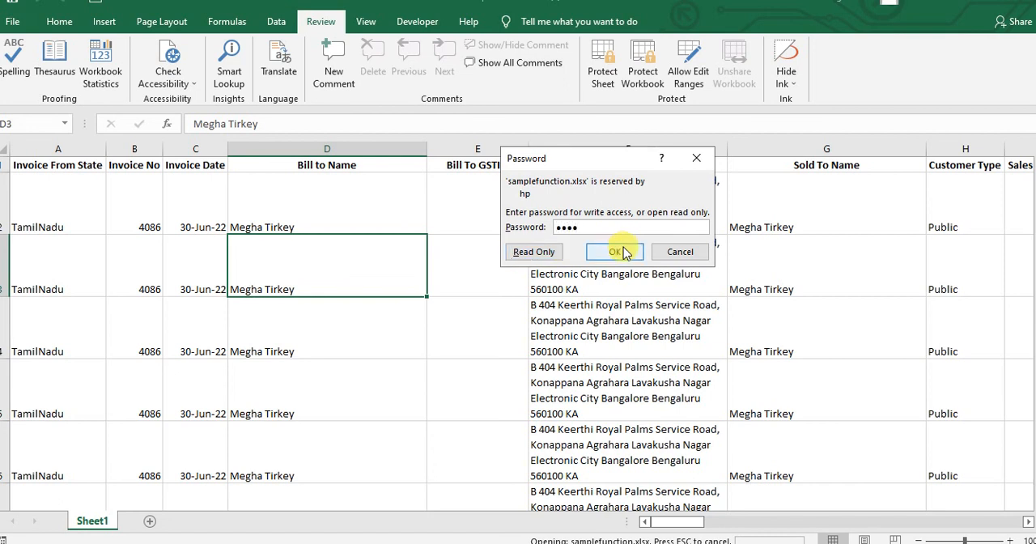
click(616, 251)
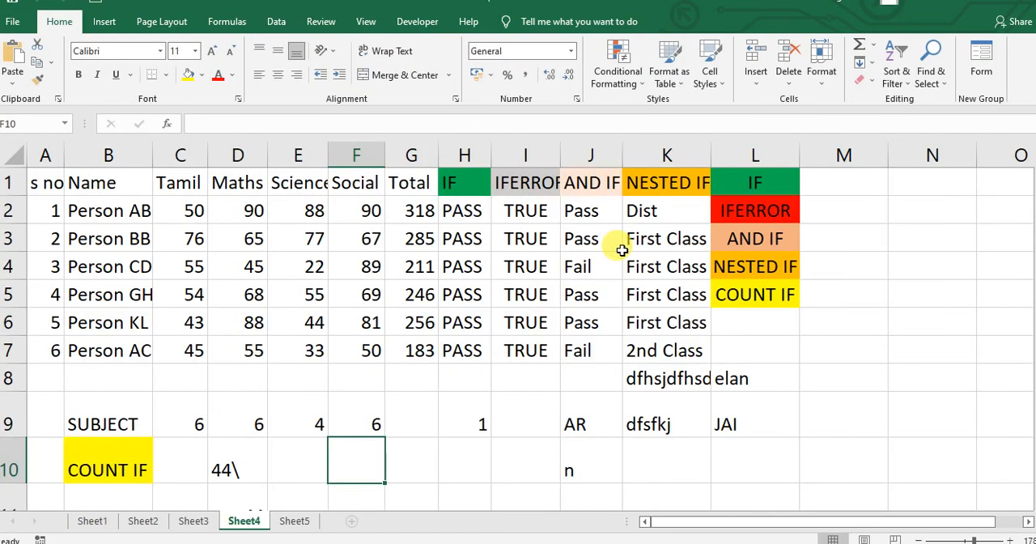
click(398, 330)
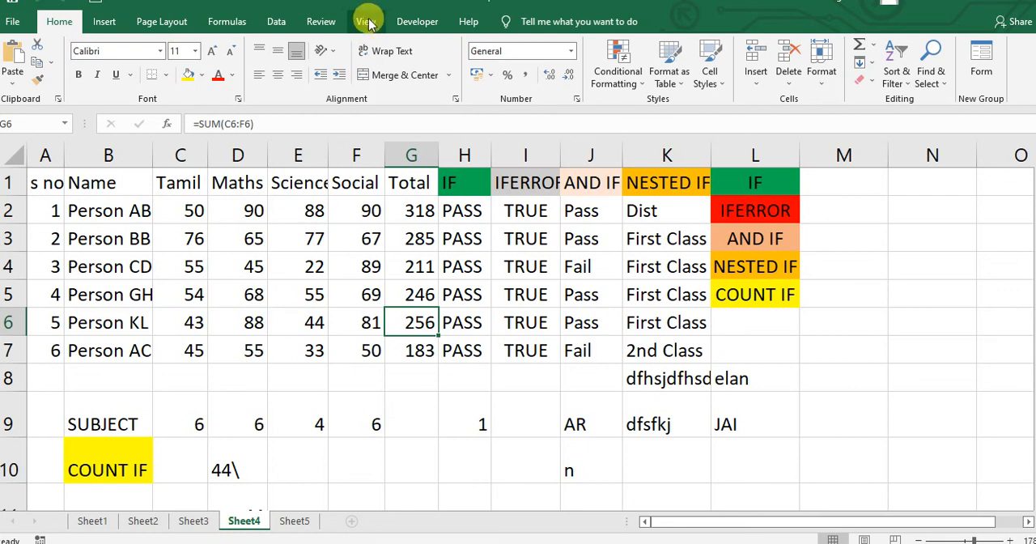
- Examine the open and modify password settings in the Save As General Options for samplefunction in Record GK, and cancel without saving
click(320, 26)
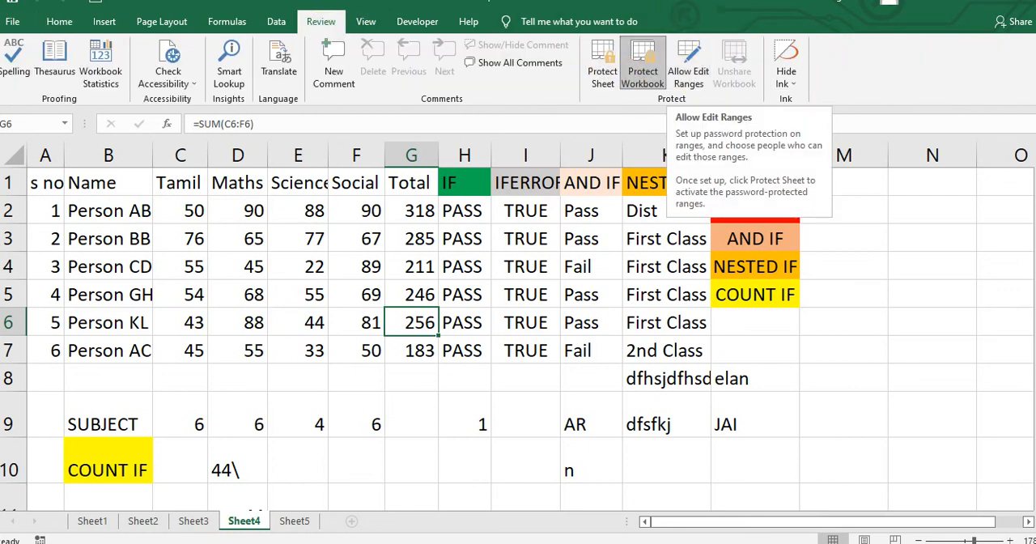
click(15, 22)
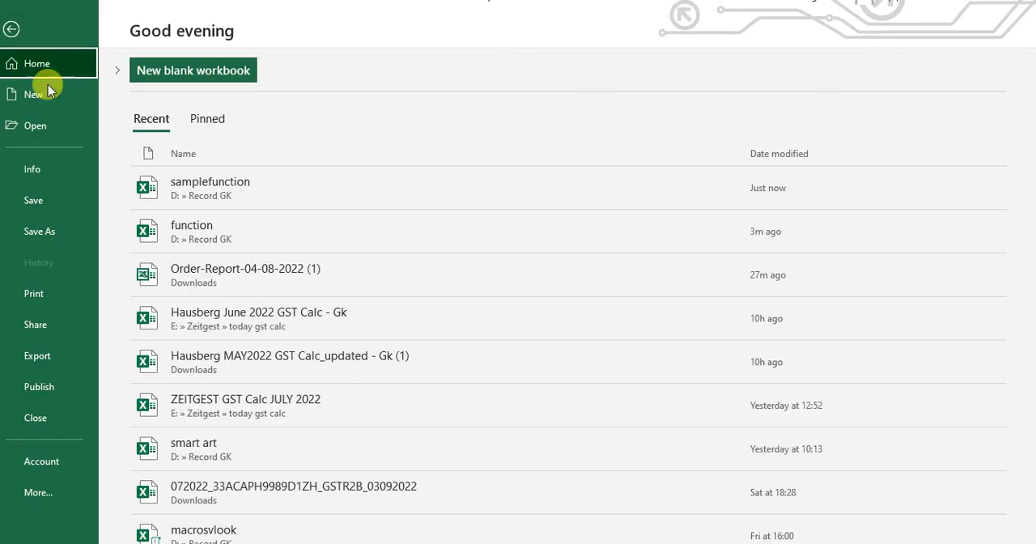
click(60, 231)
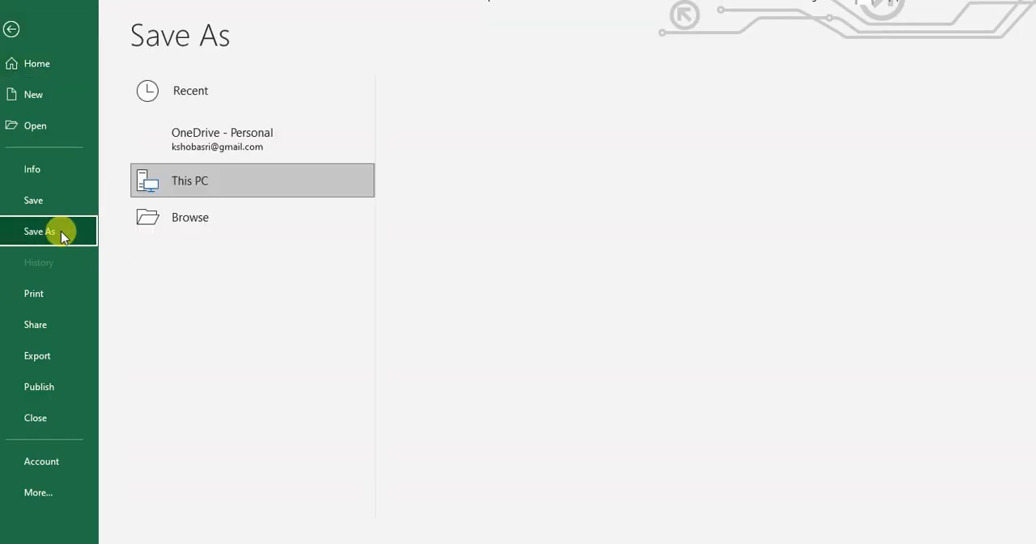
click(491, 157)
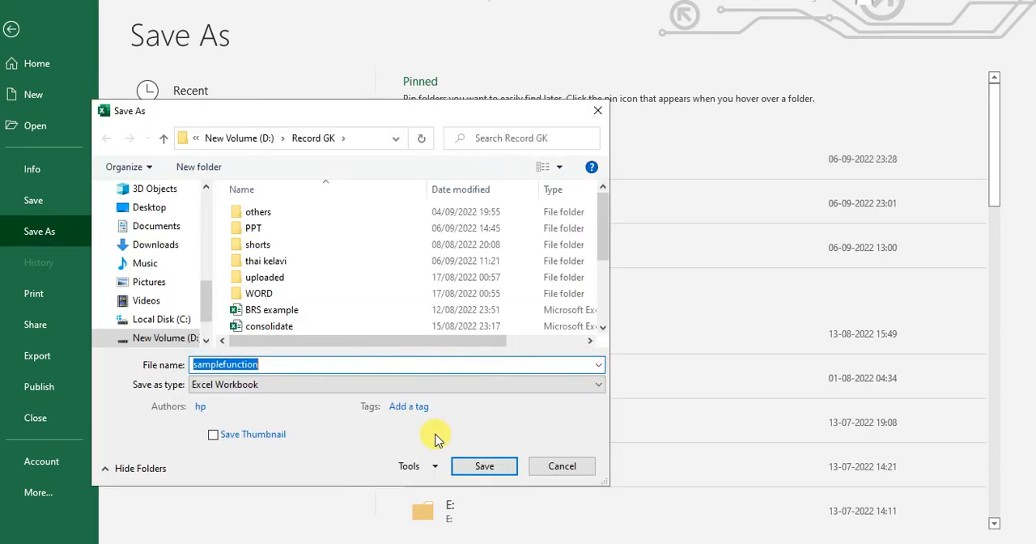
click(435, 467)
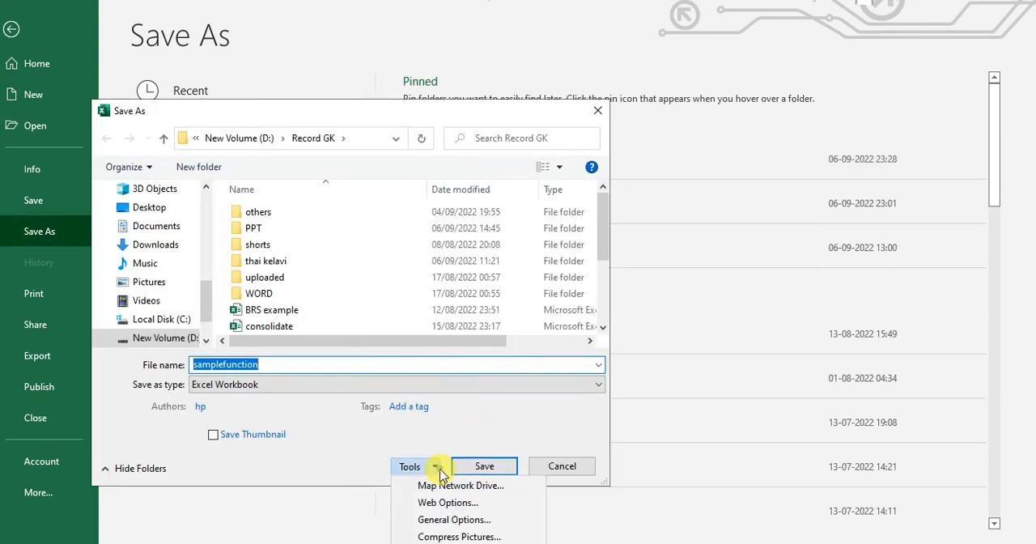
click(454, 520)
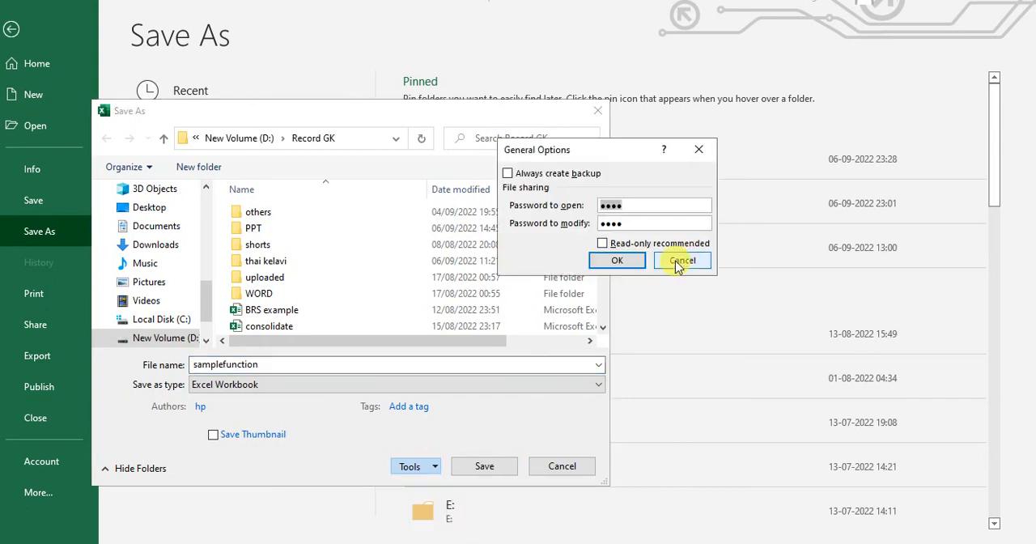
click(680, 260)
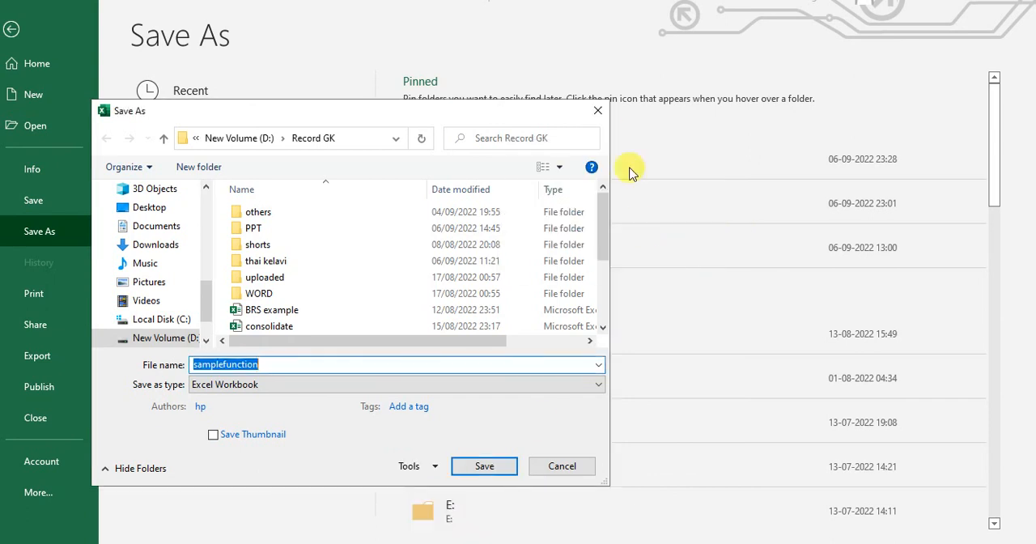
click(601, 108)
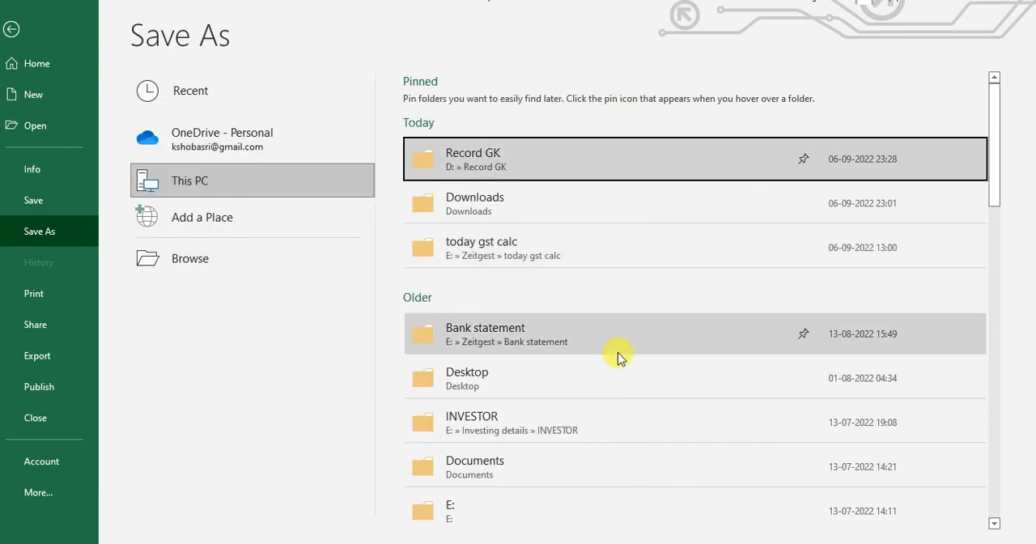
- Switch to the PowerPoint slide show with the Types of Protect Sheet & Workbook title slide
key(alt+Tab)
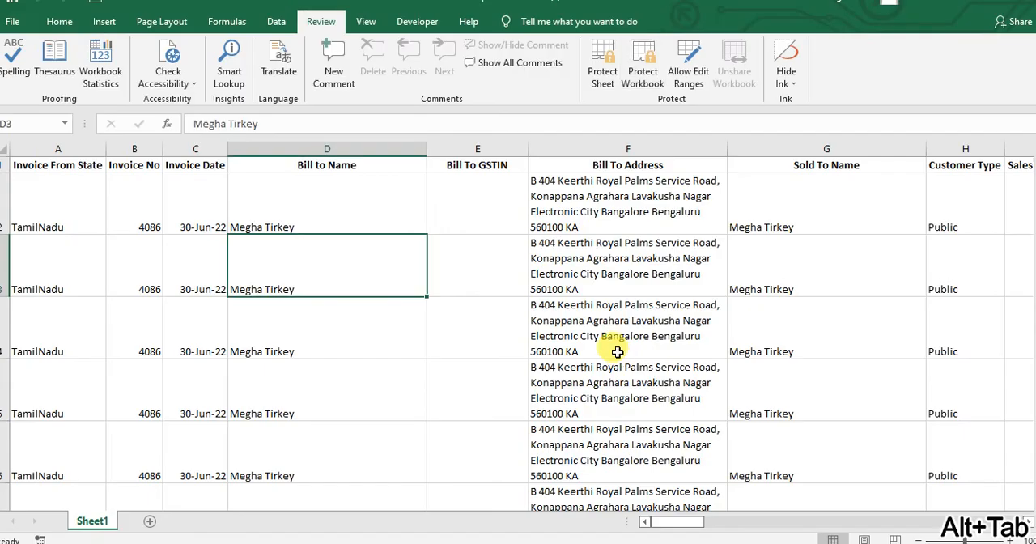
key(alt+Tab)
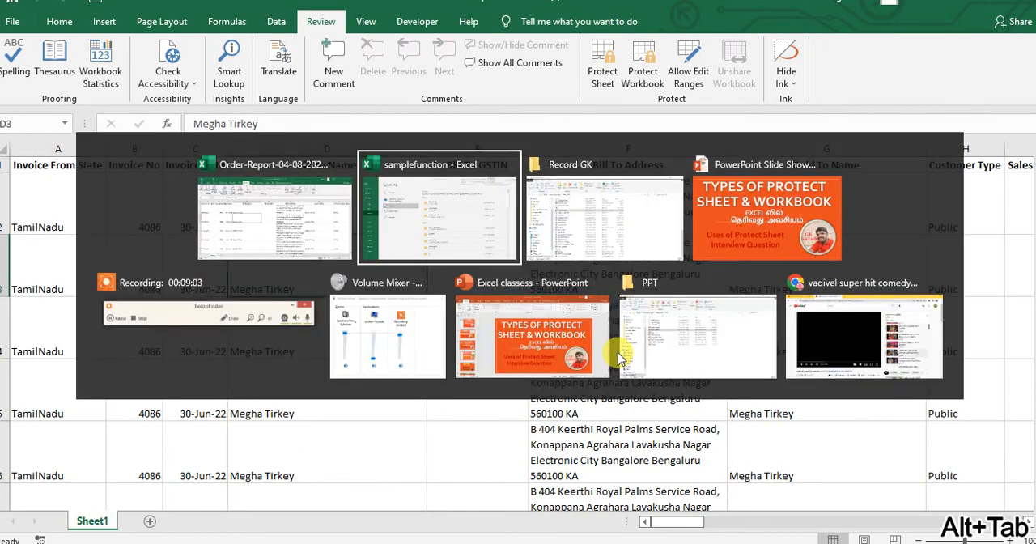
key(alt+Tab)
key(alt+Tab)
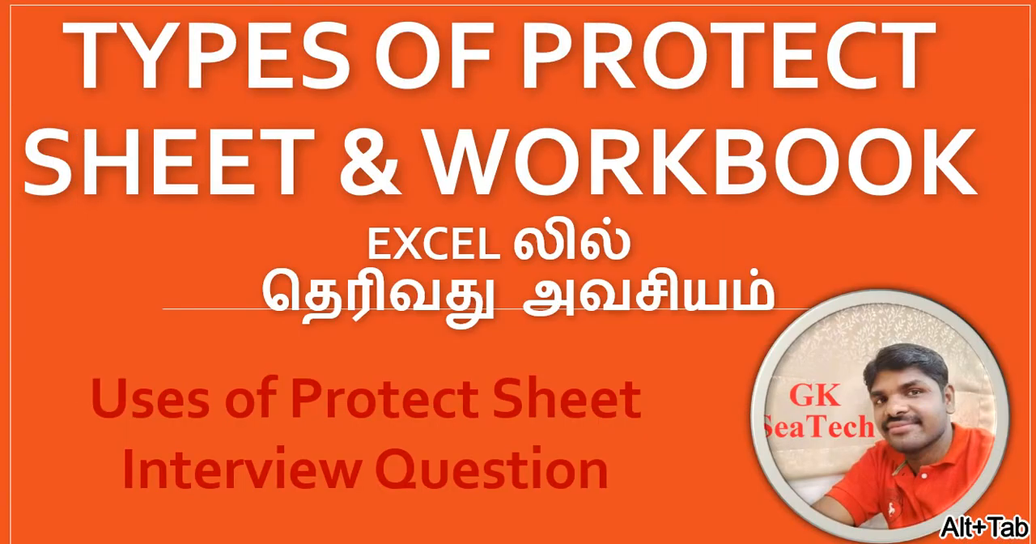